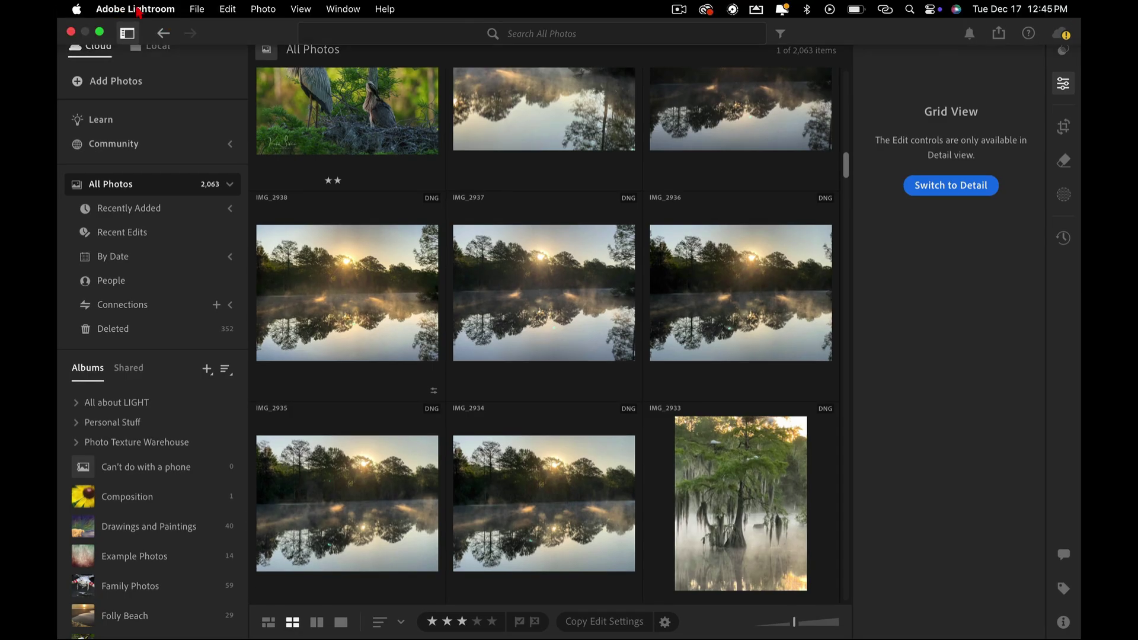
Step: Scroll down the Library grid to find the baby sea turtle photo
left_click(135, 9)
left_click(144, 37)
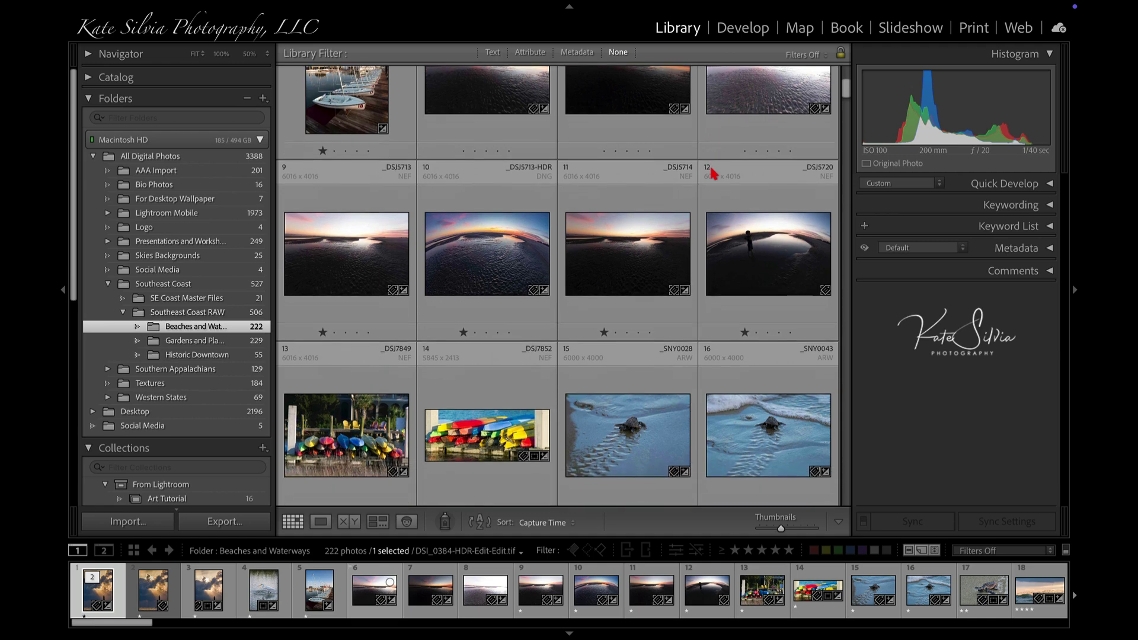
scroll(713, 173, "down", 3)
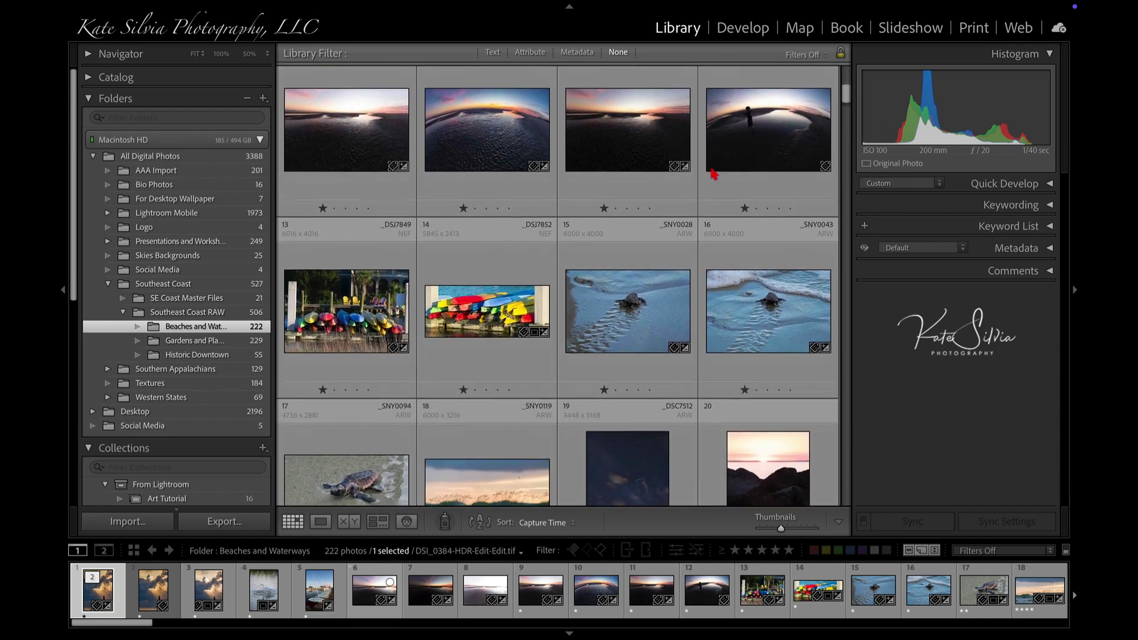
scroll(713, 173, "down", 4)
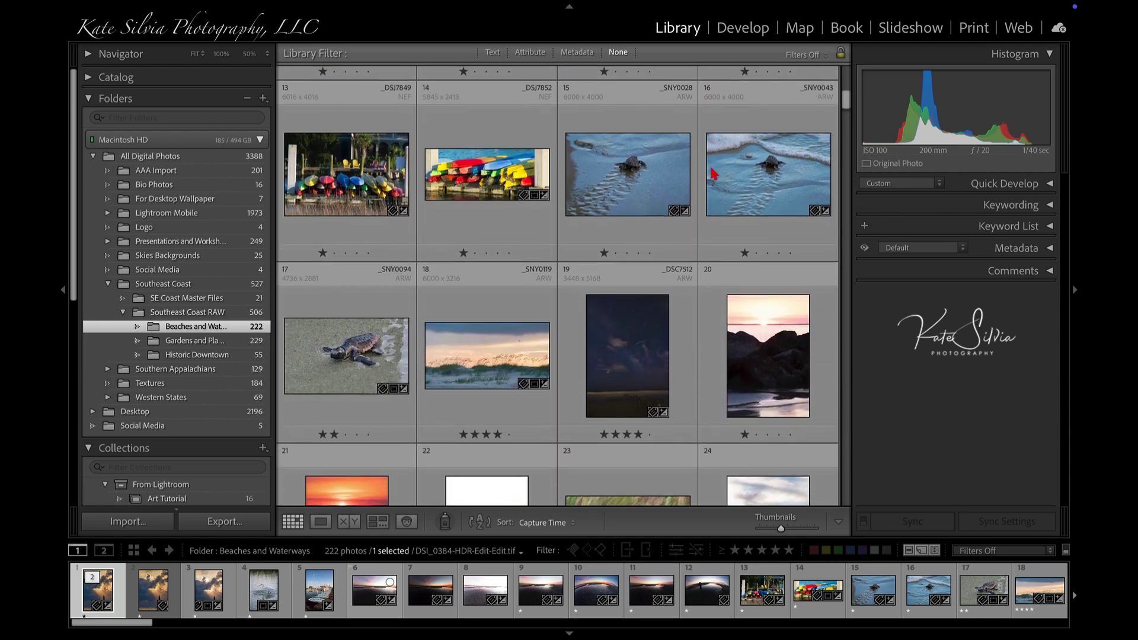
scroll(712, 173, "down", 3)
Step: Open the turtle photo in Loupe view and show its Edit In options
double_click(625, 158)
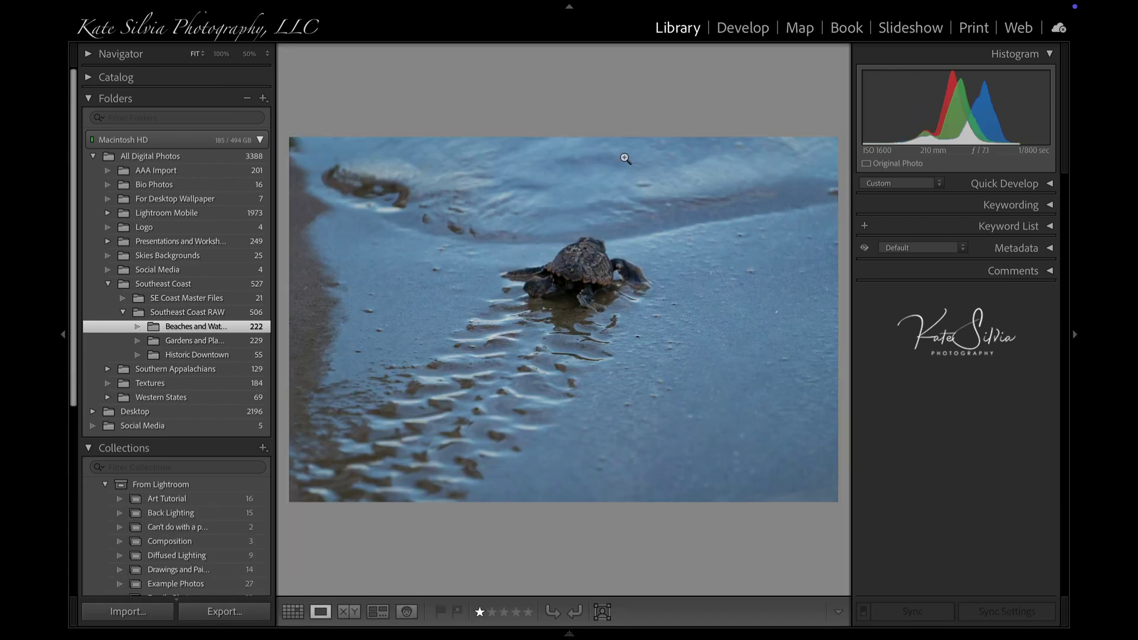
right_click(587, 237)
mouse_move(640, 235)
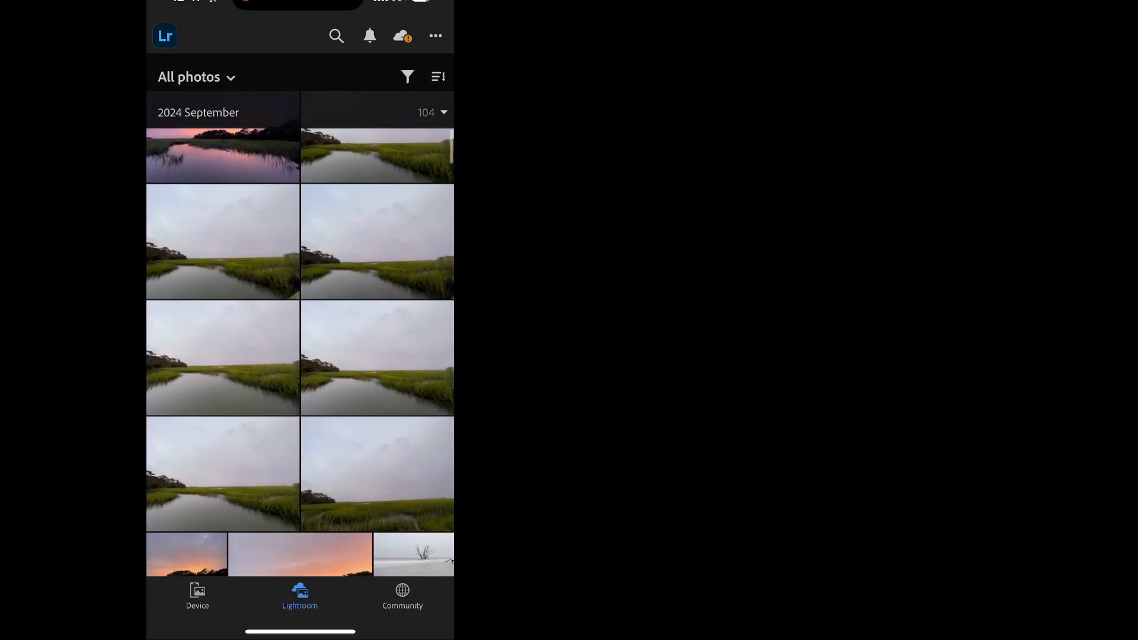
Step: Show the histogram, reset Blacks to 0, and set Whites +29 and Shadows +13 on the marsh sunset
left_click_drag(419, 490, 419, 437)
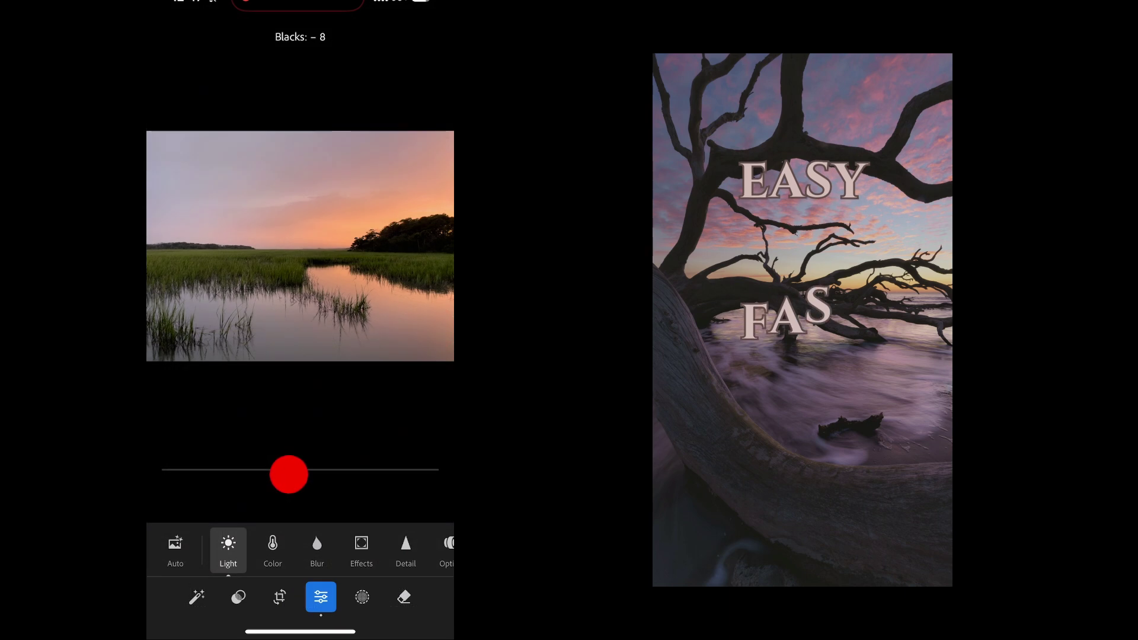
left_click_drag(286, 473, 287, 470)
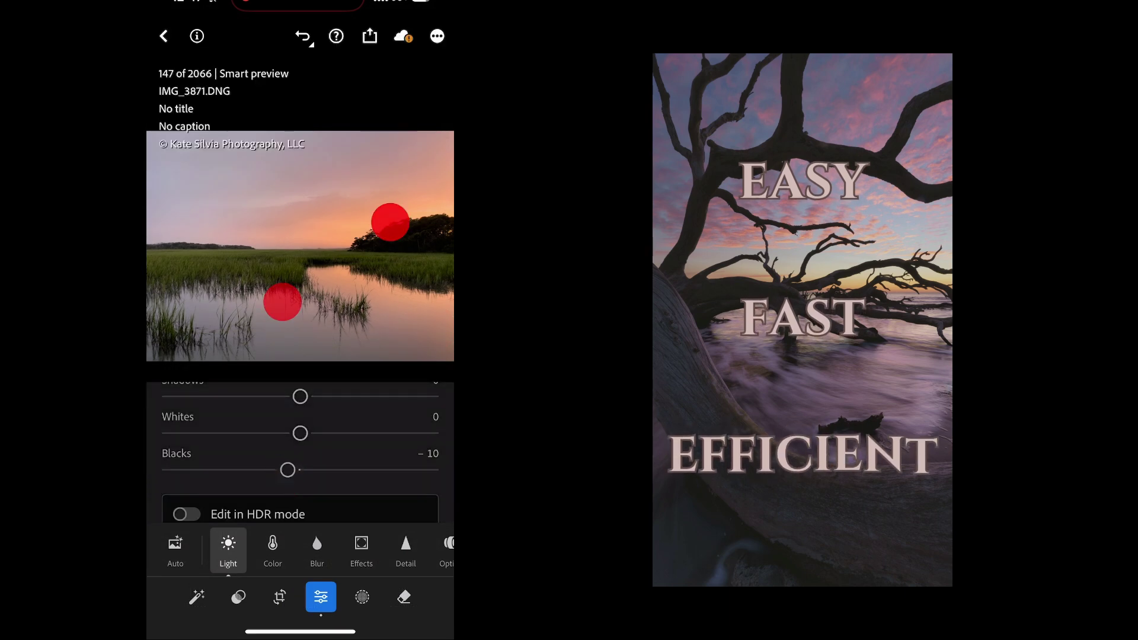
left_click(389, 221)
left_click_drag(381, 442, 381, 495)
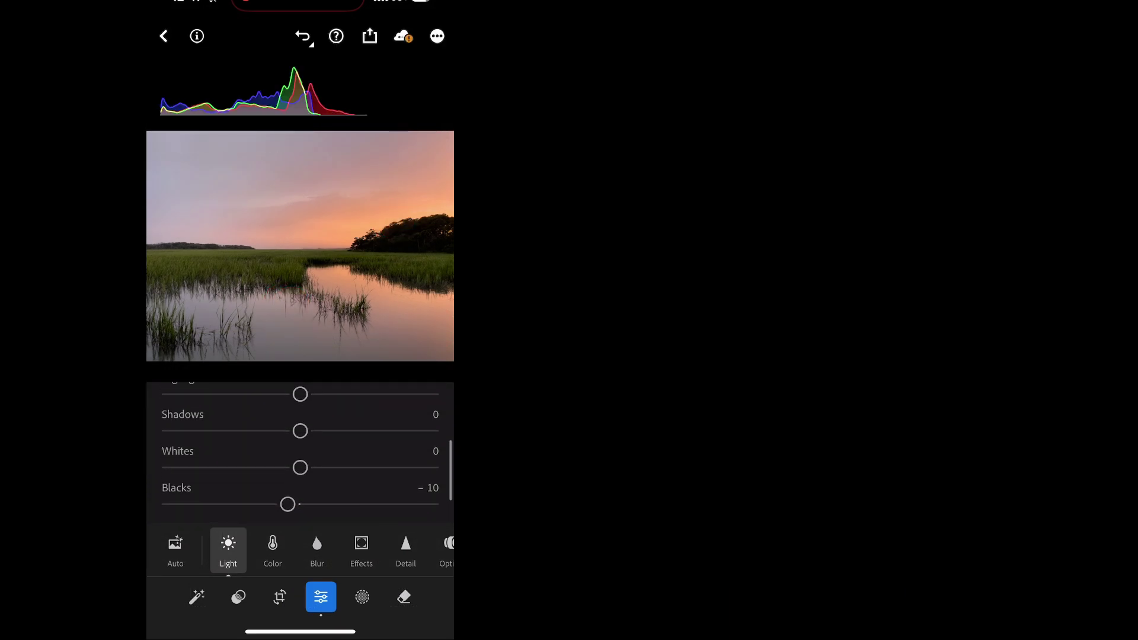
double_click(297, 503)
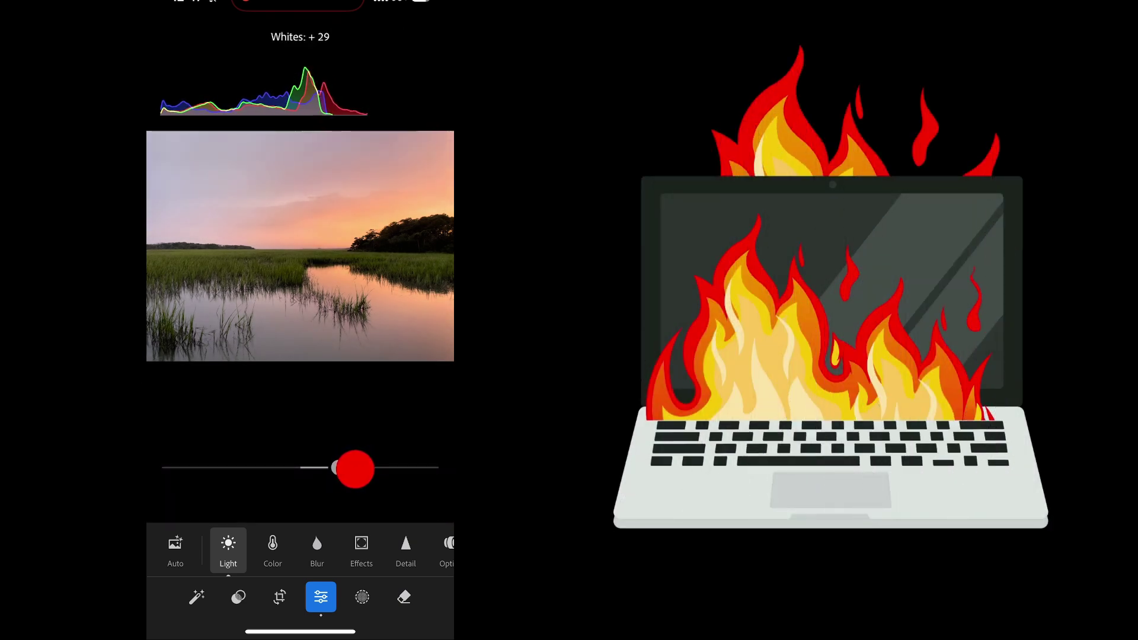
left_click_drag(300, 431, 325, 441)
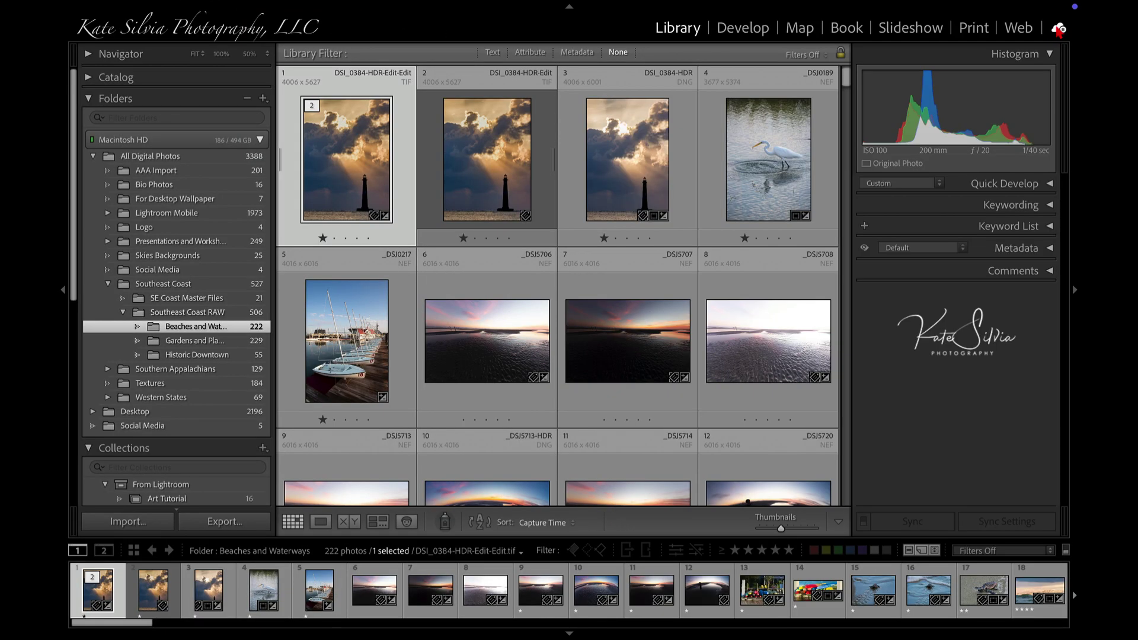
left_click(1058, 29)
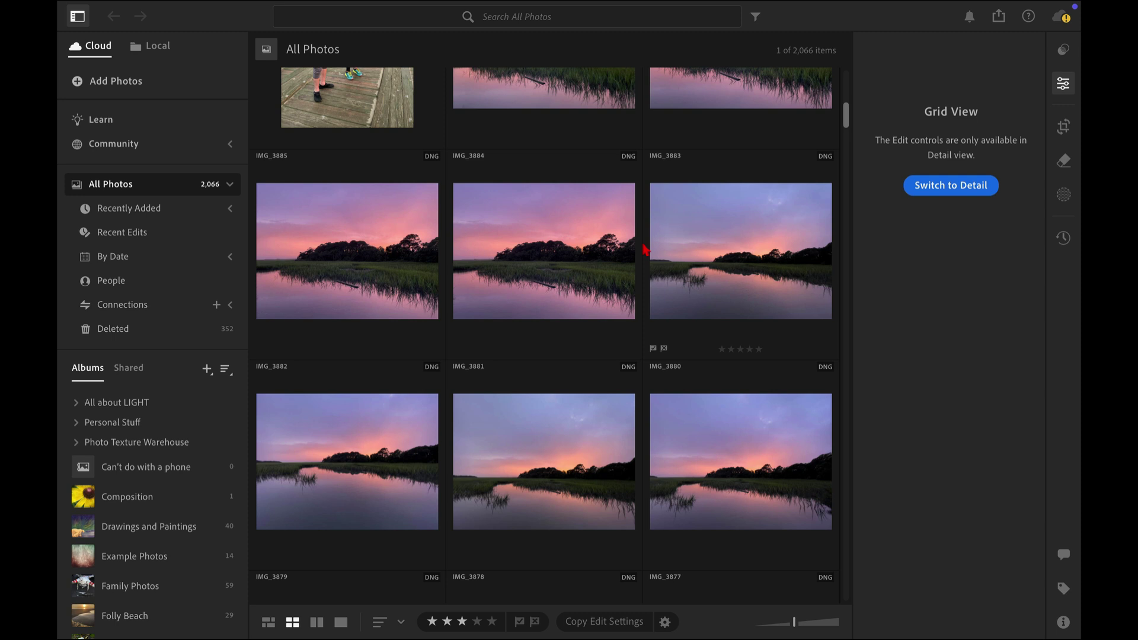
Step: Browse to SE Coast Master Files and show the driftwood sunset photo's Edit in > Browse option
scroll(644, 249, "down", 2)
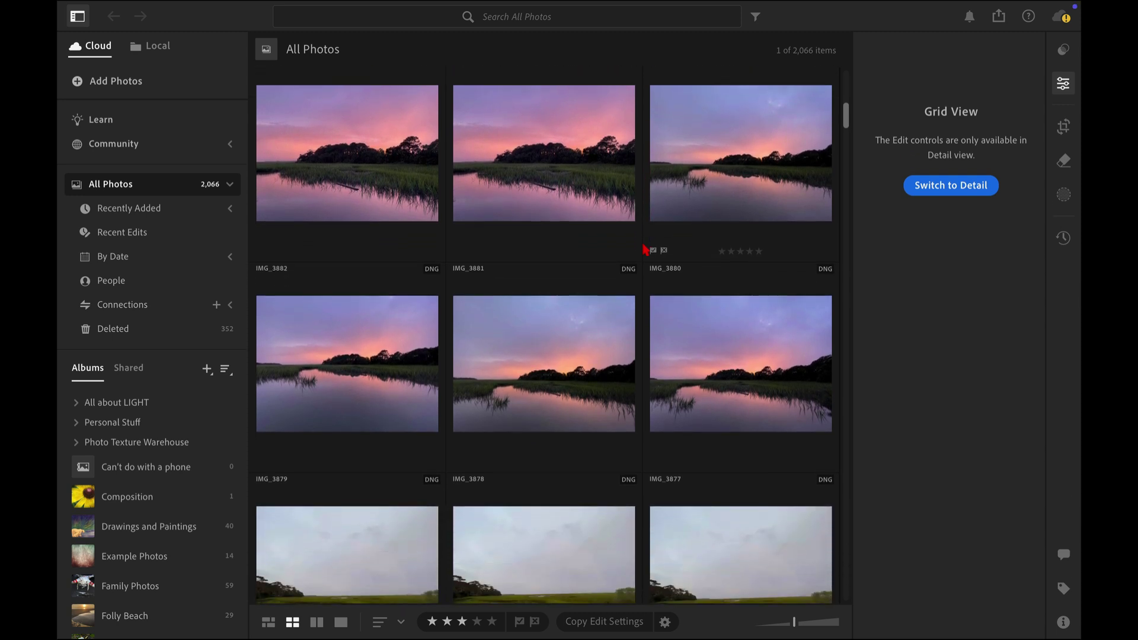
scroll(645, 249, "down", 10)
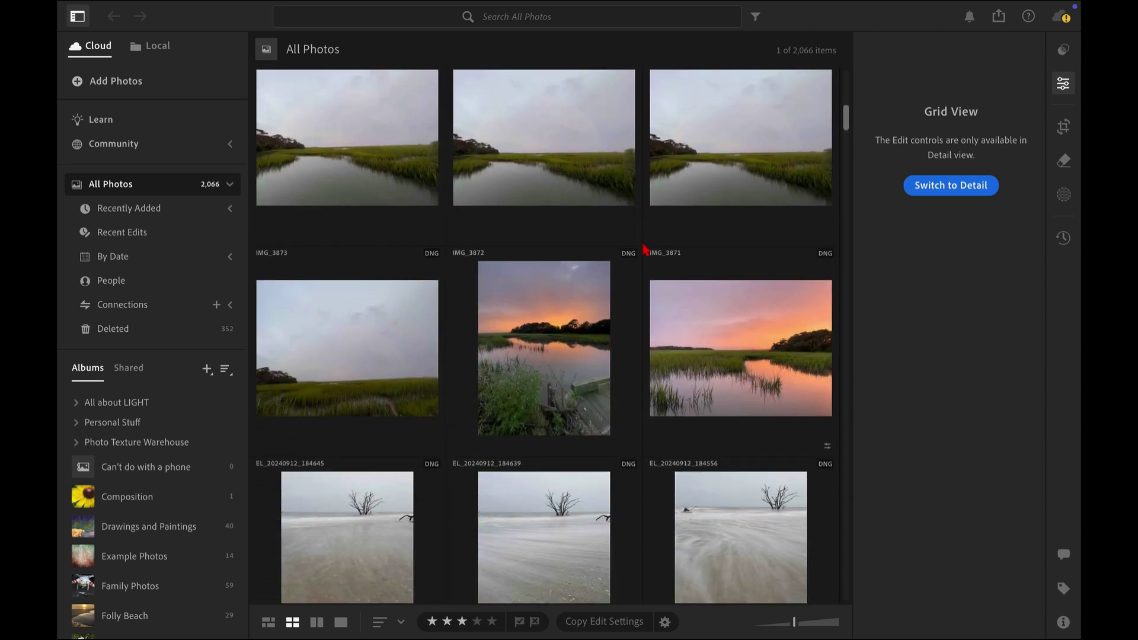
scroll(645, 249, "down", 7)
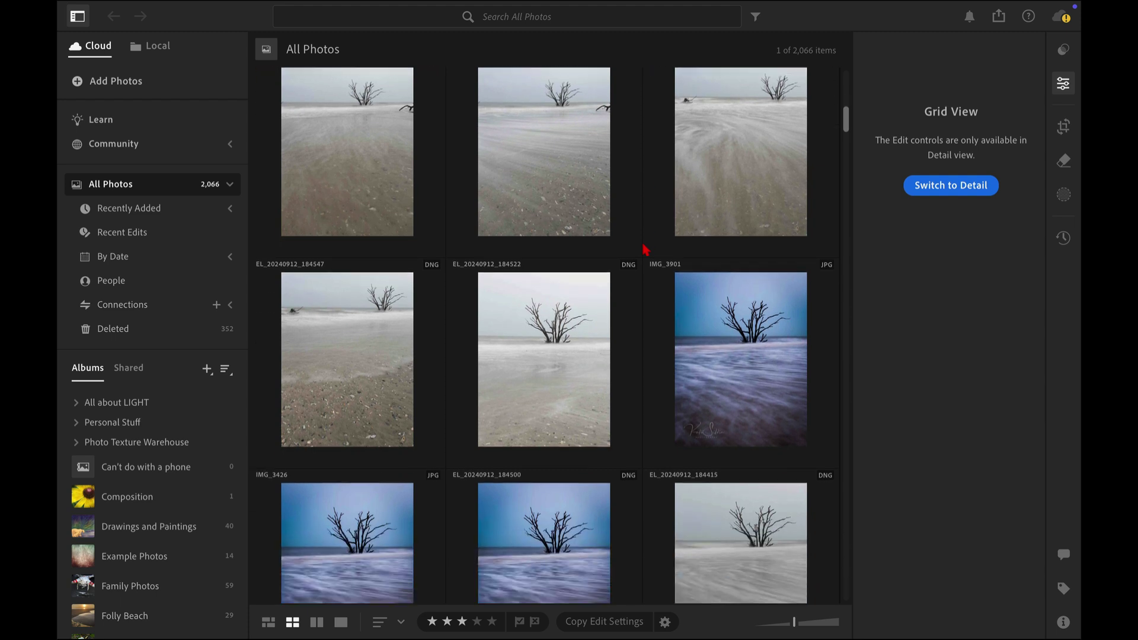
scroll(645, 249, "down", 5)
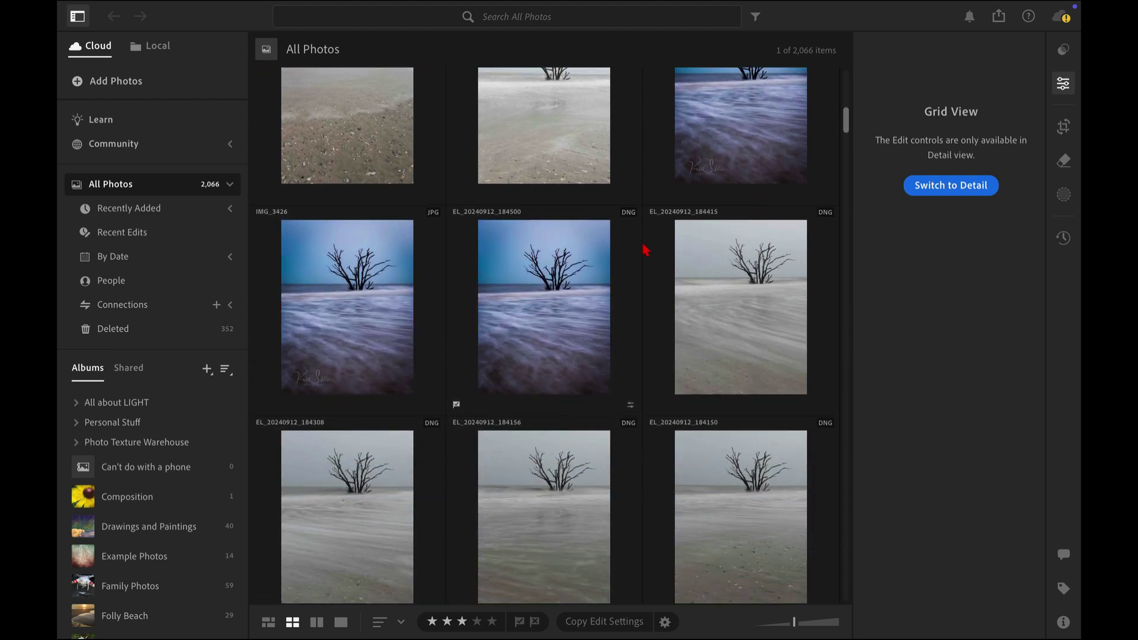
scroll(645, 249, "down", 3)
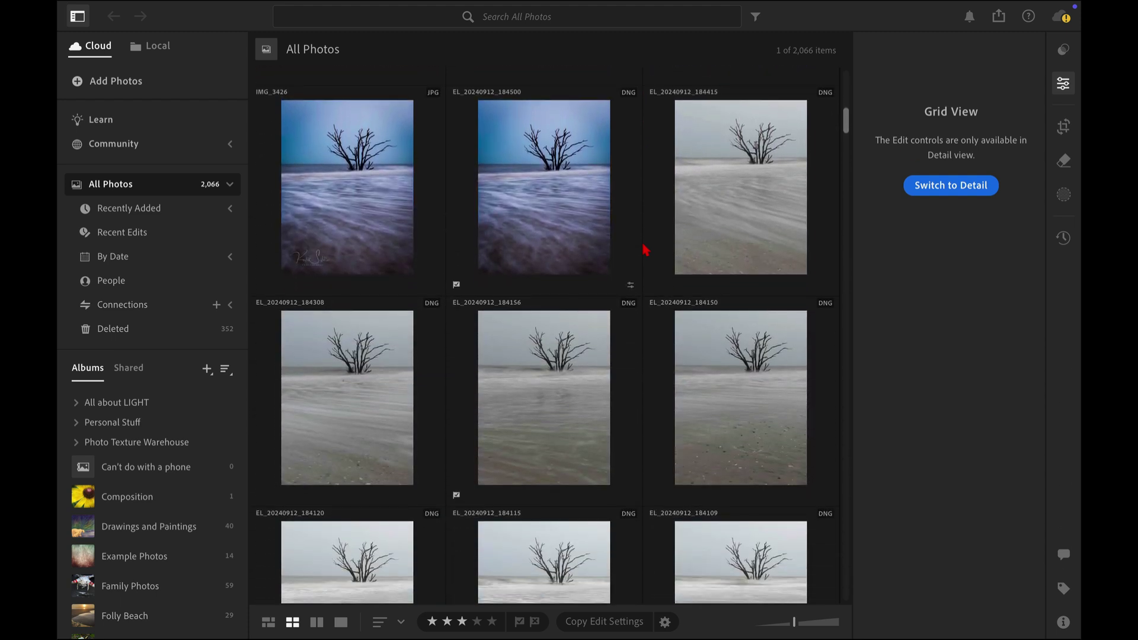
scroll(644, 249, "down", 8)
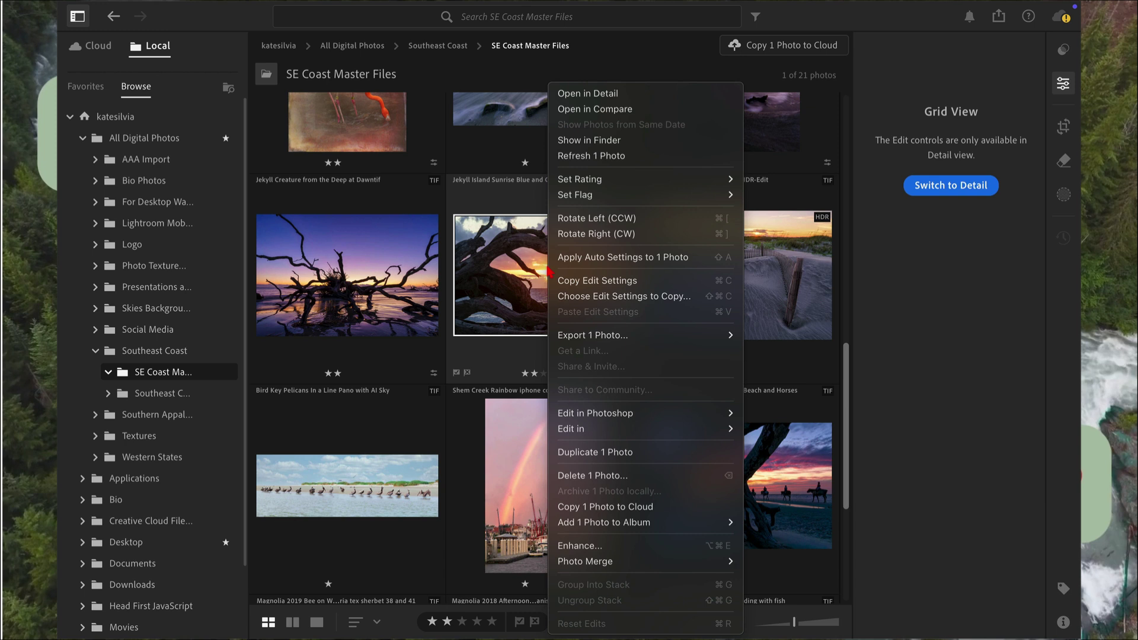
mouse_move(665, 429)
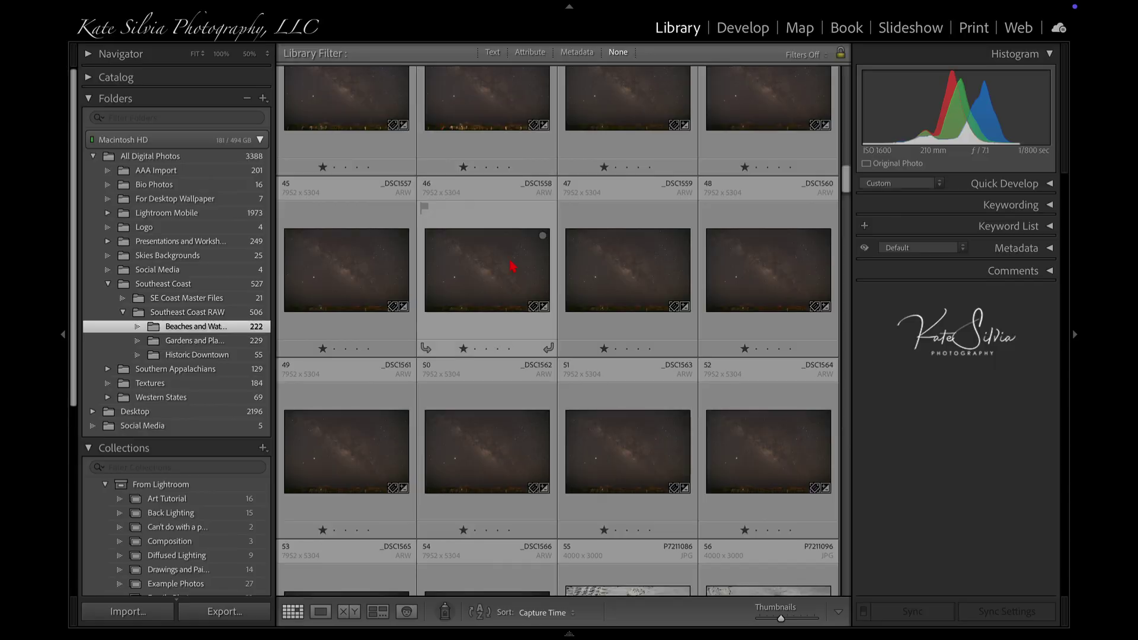
Step: Collapse the left folders and collections panel so the grid shows six columns
scroll(510, 262, "up", 10)
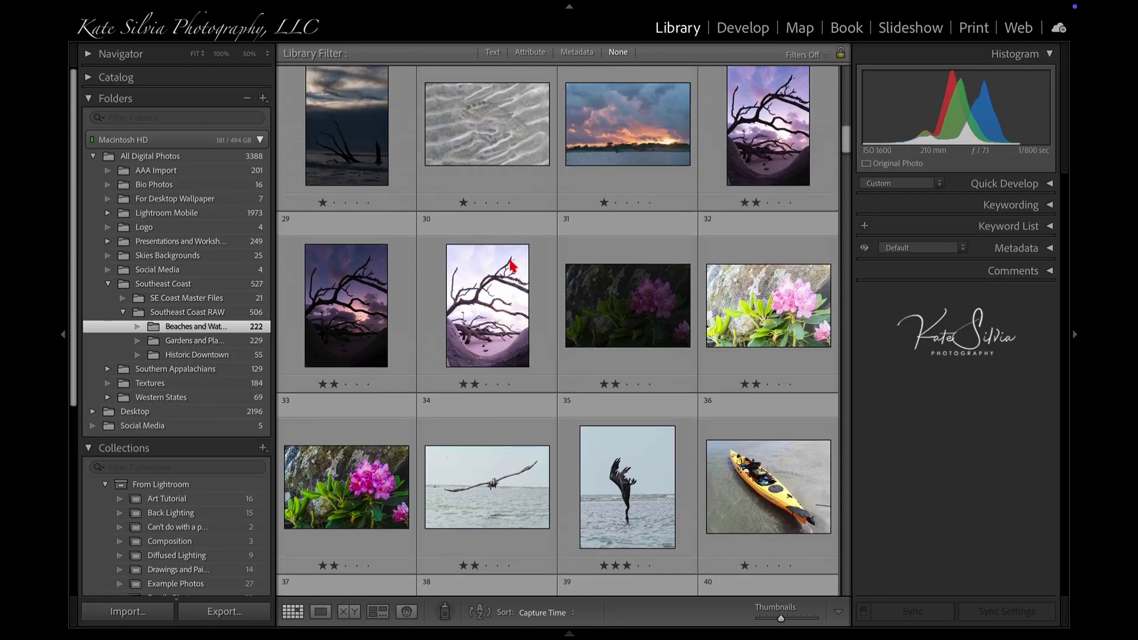
scroll(355, 260, "up", 3)
scroll(215, 287, "down", 5)
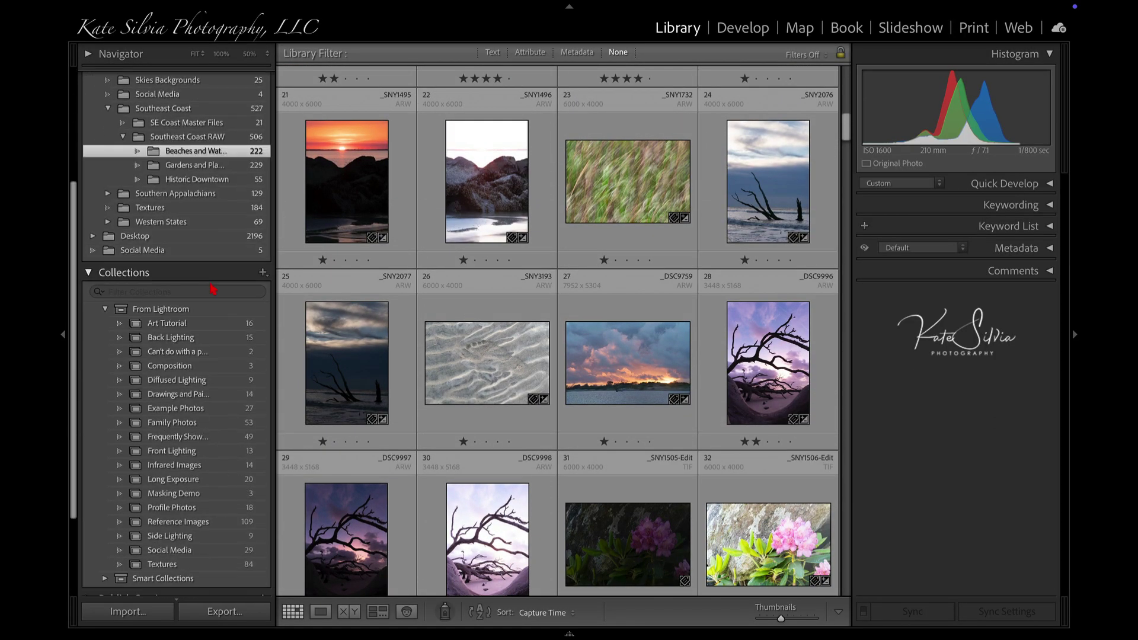
scroll(213, 289, "down", 5)
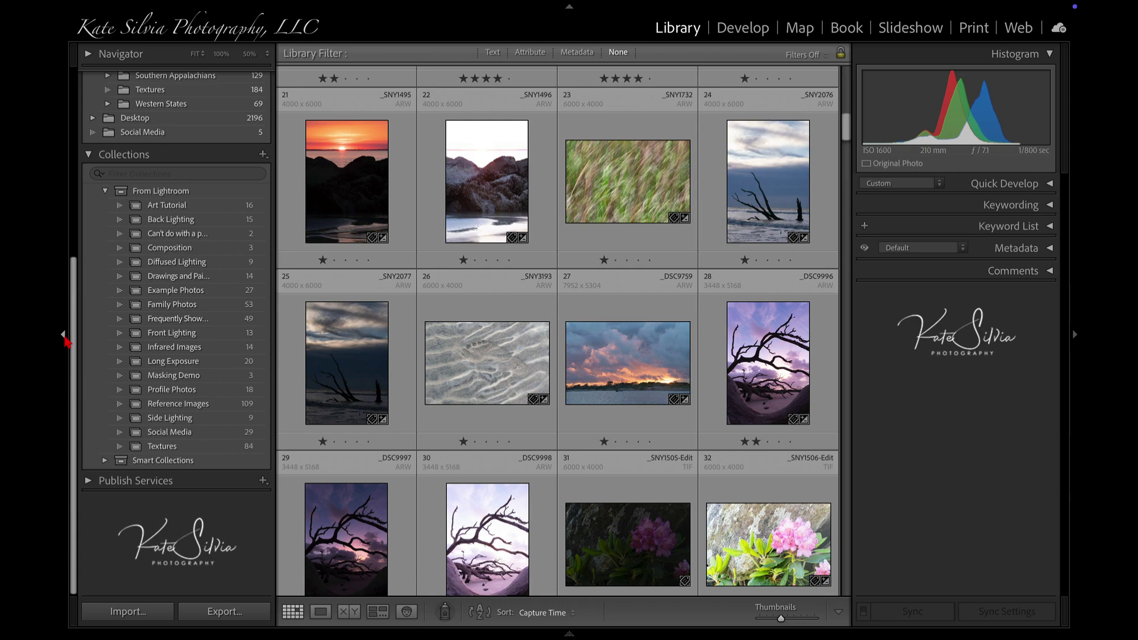
left_click(63, 335)
scroll(470, 321, "up", 5)
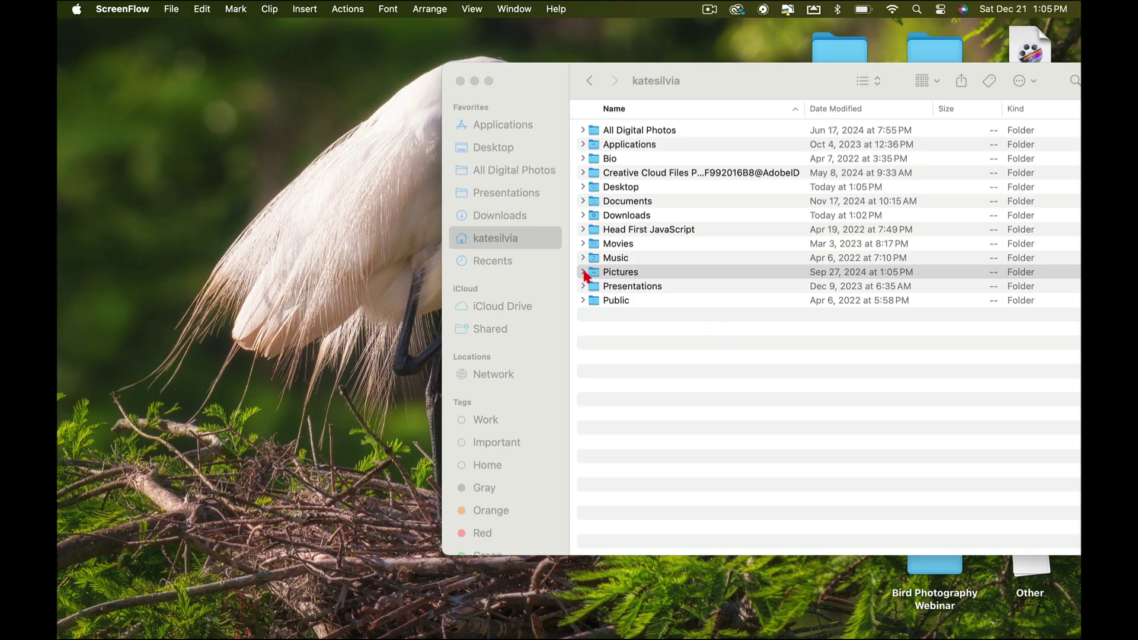
Step: Expand Pictures in Finder to show the Lightroom library file and Lightroom Saved Photos folder
left_click(583, 272)
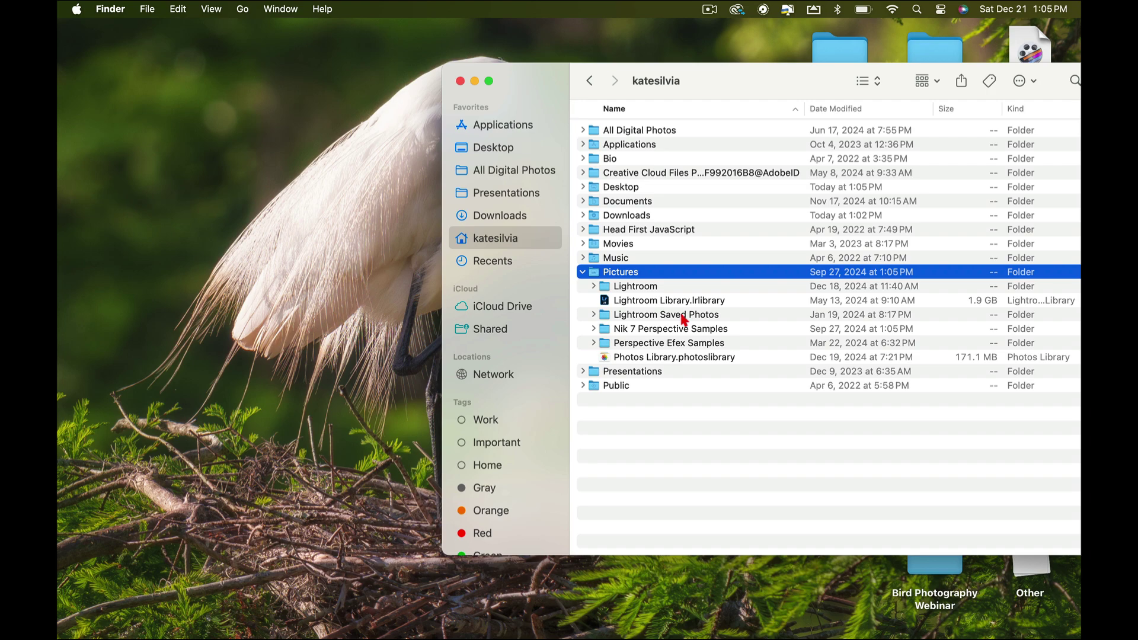
left_click_drag(684, 320, 738, 438)
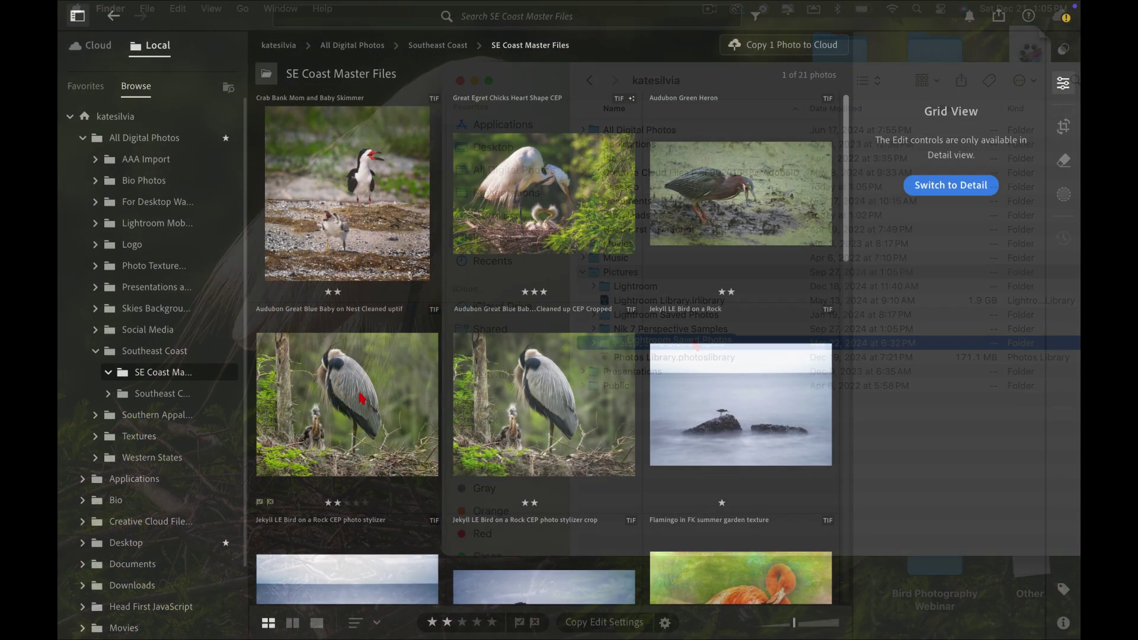
mouse_move(325, 409)
left_mouse_down()
mouse_move(335, 415)
mouse_move(324, 426)
mouse_move(336, 409)
left_mouse_up()
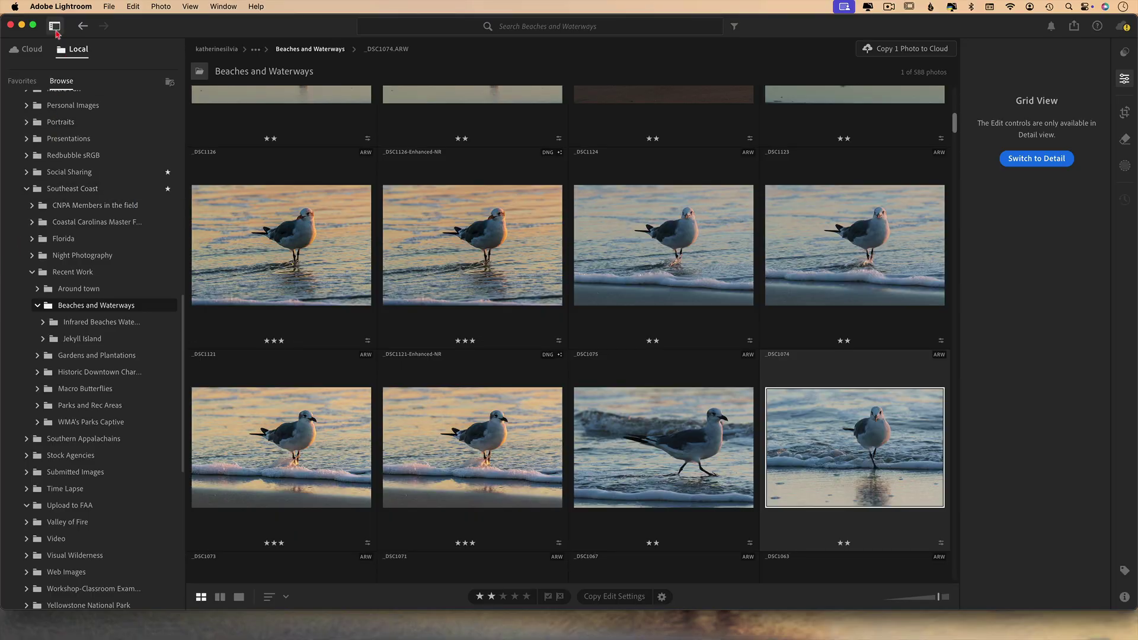
Step: Hide the folder browser and open _DSC1121-Enhanced-NR in Detail view
left_click(54, 28)
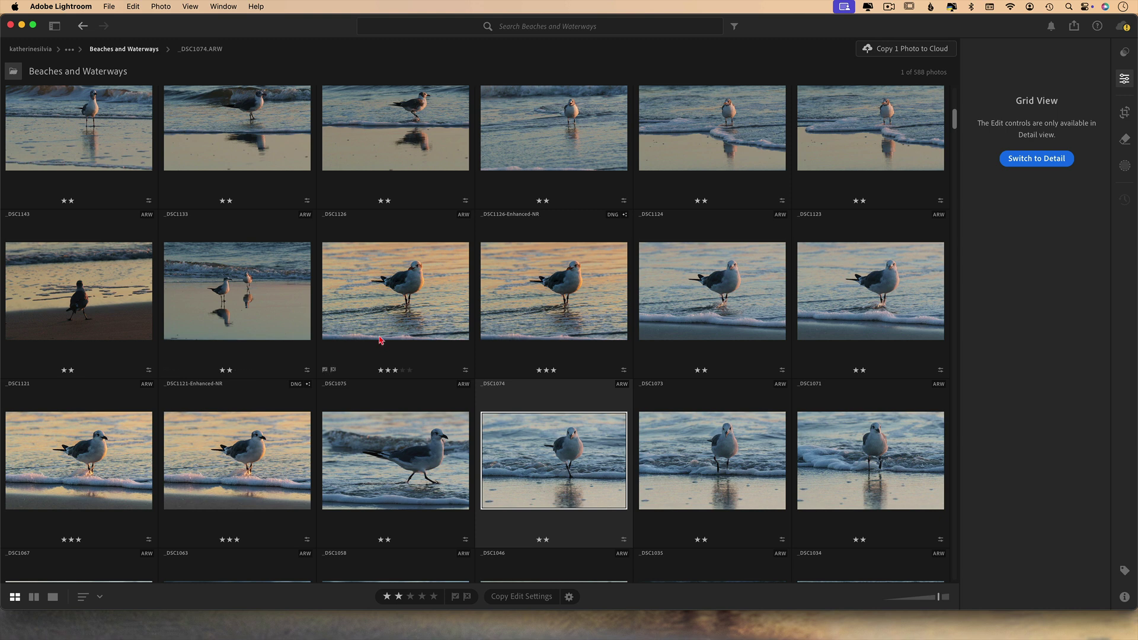
left_click(269, 461)
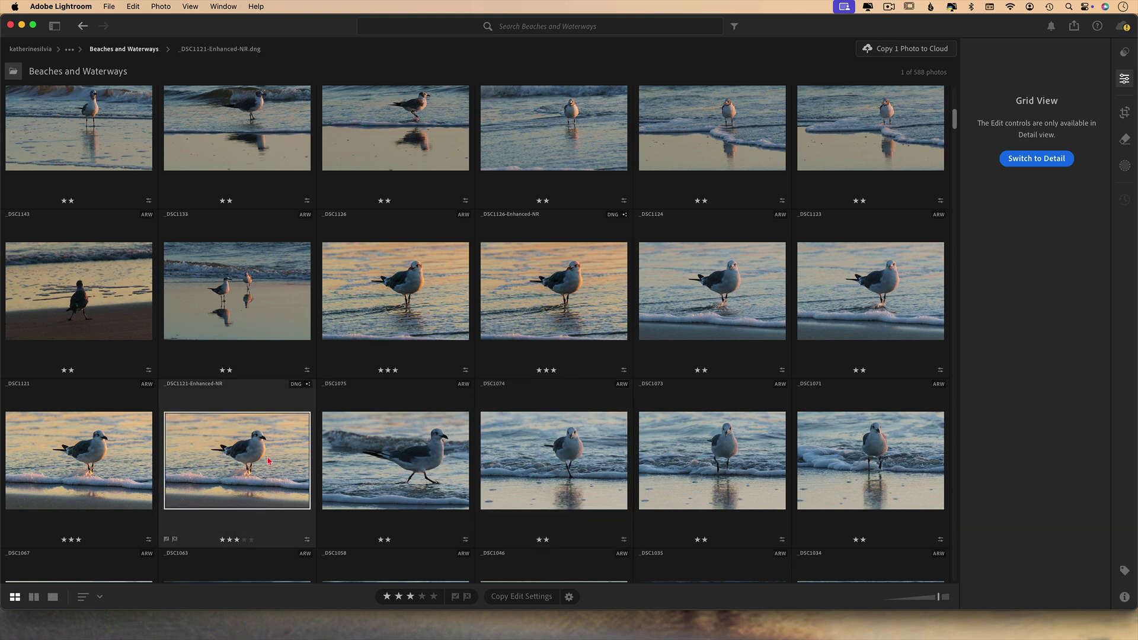
key("d")
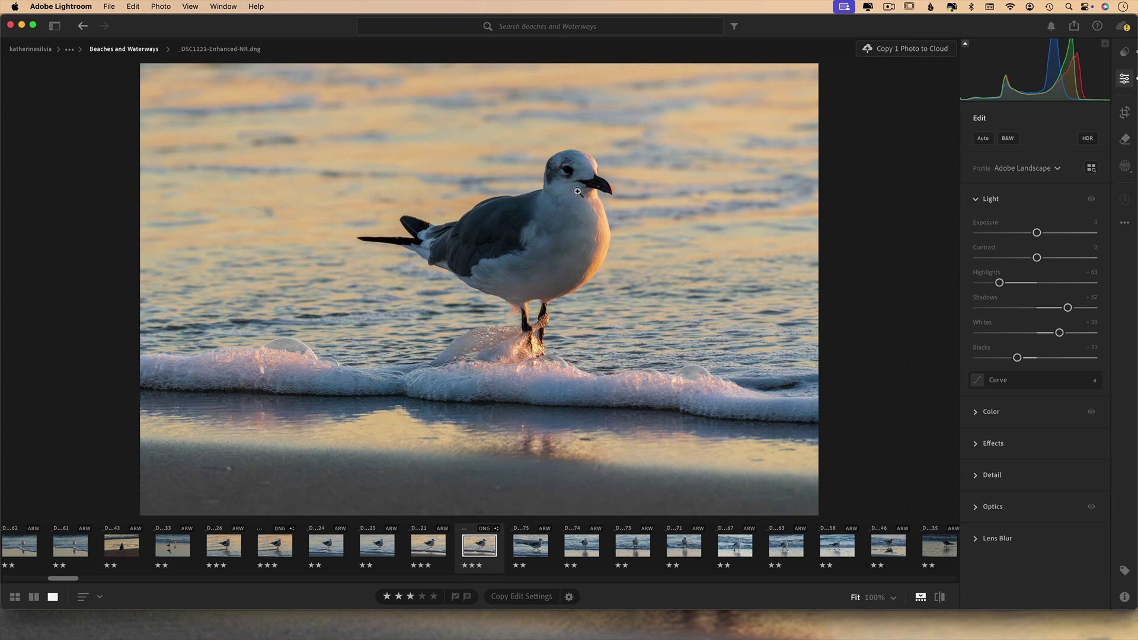
Step: Switch to _DSC1126-Enhanced-NR, return to Square Grid, and show its Edit in Photoshop options
left_click(278, 553)
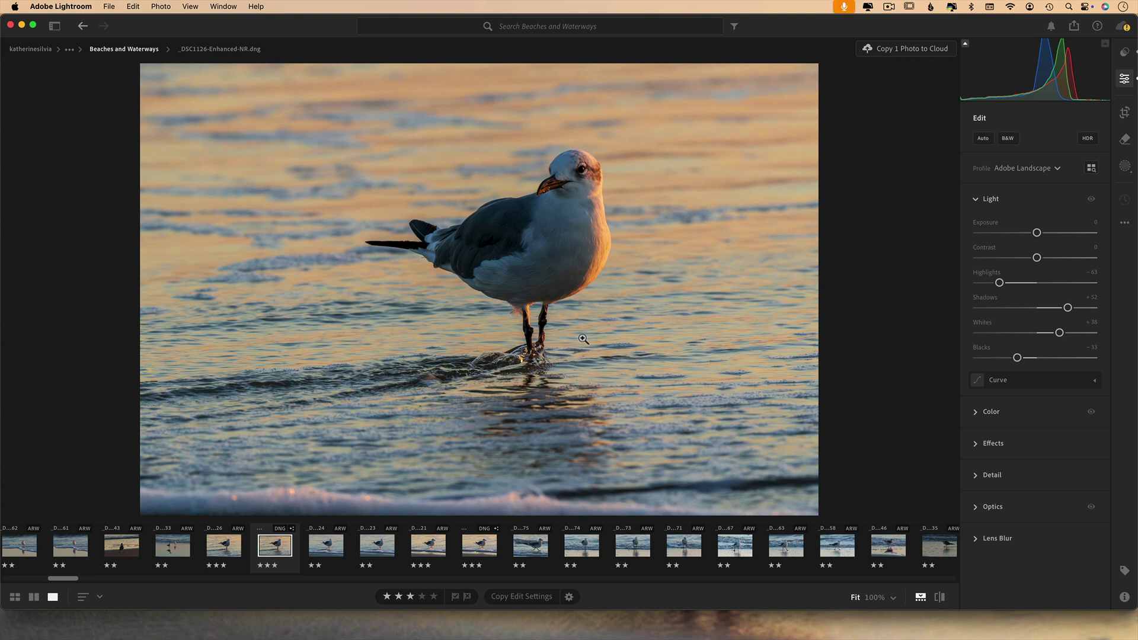
key("g")
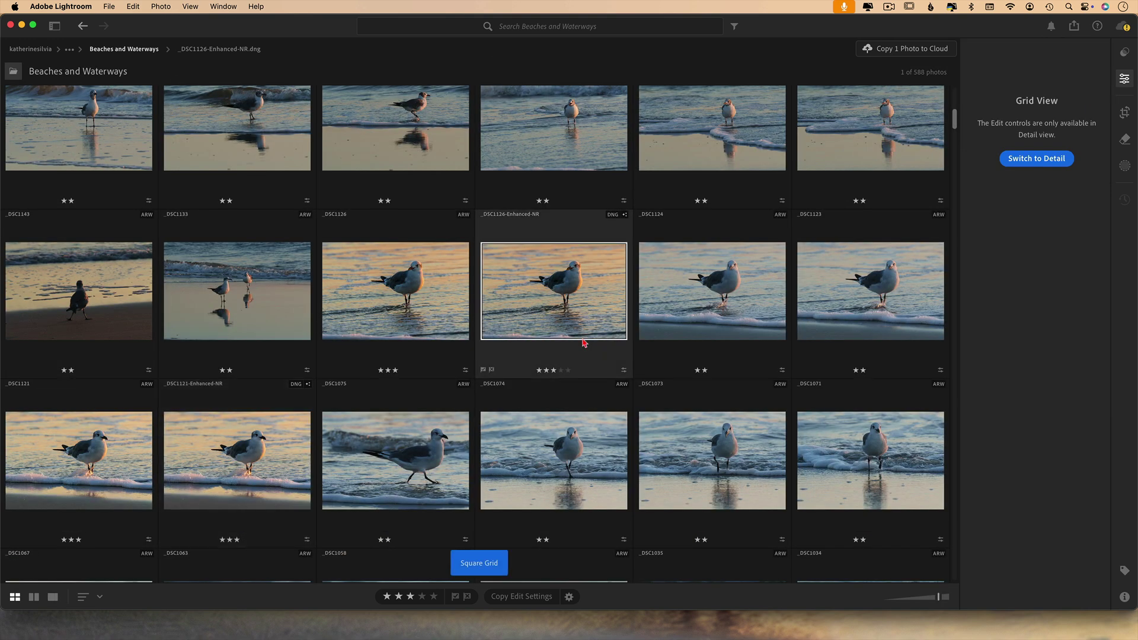
right_click(562, 292)
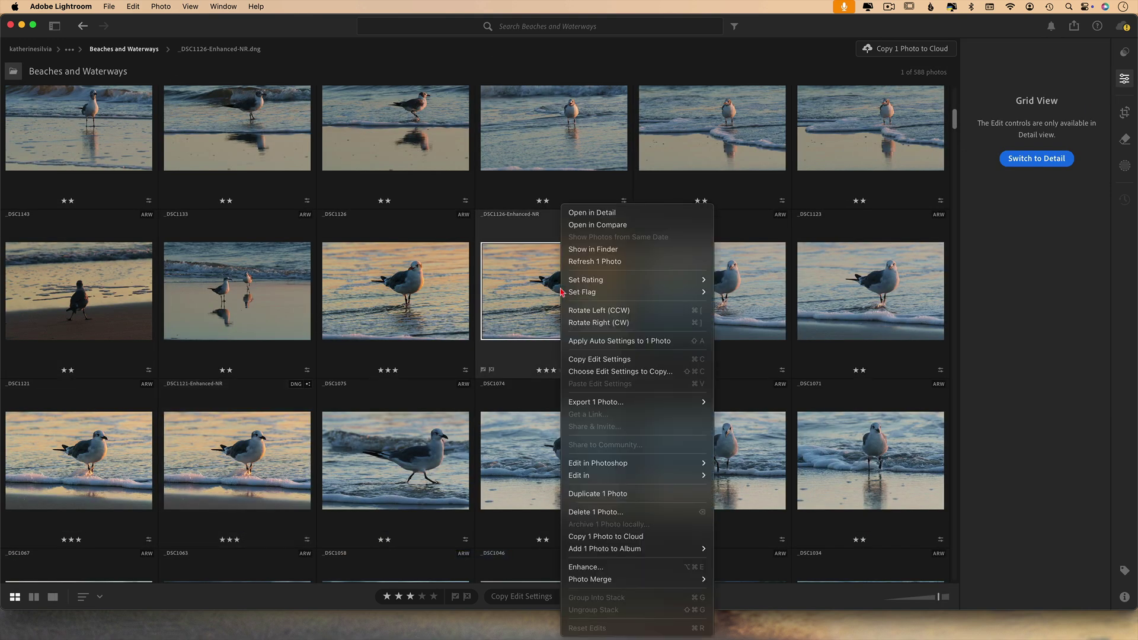
mouse_move(634, 462)
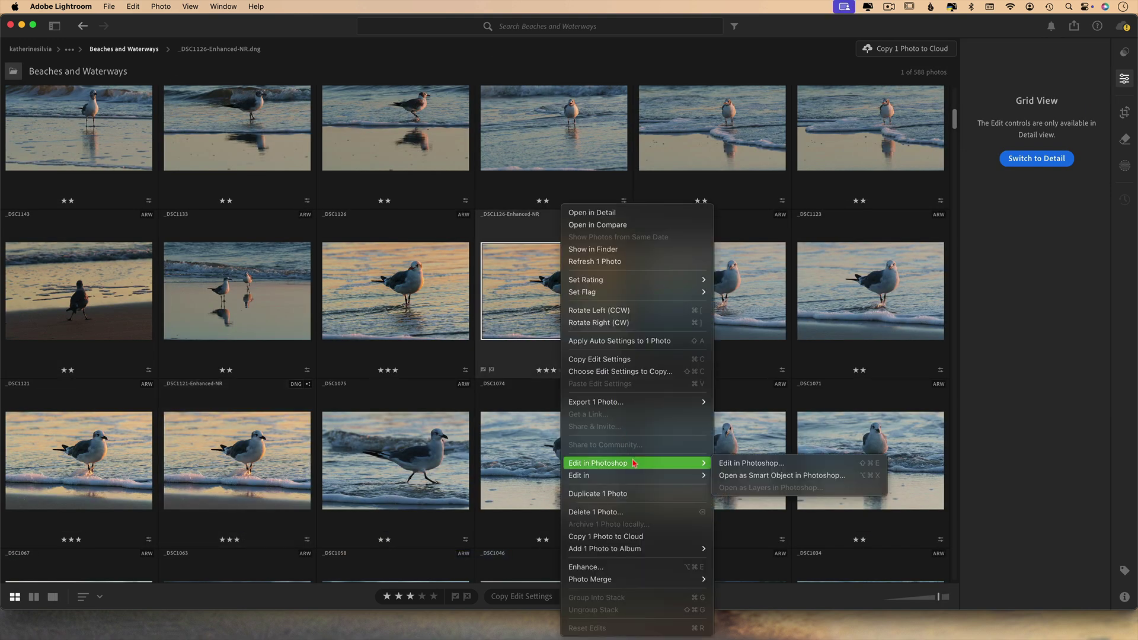
Step: Select _DSC1126-Enhanced-NR and _DSC1121-Enhanced-NR together and show Open as Layers in Photoshop
left_click(527, 274)
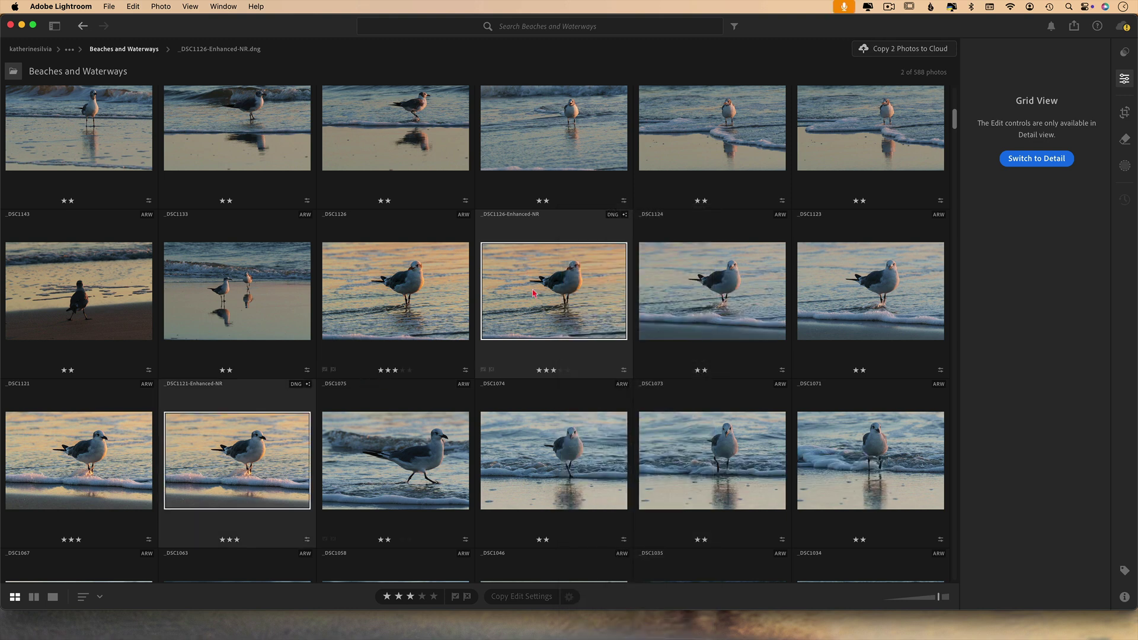
left_click(523, 292)
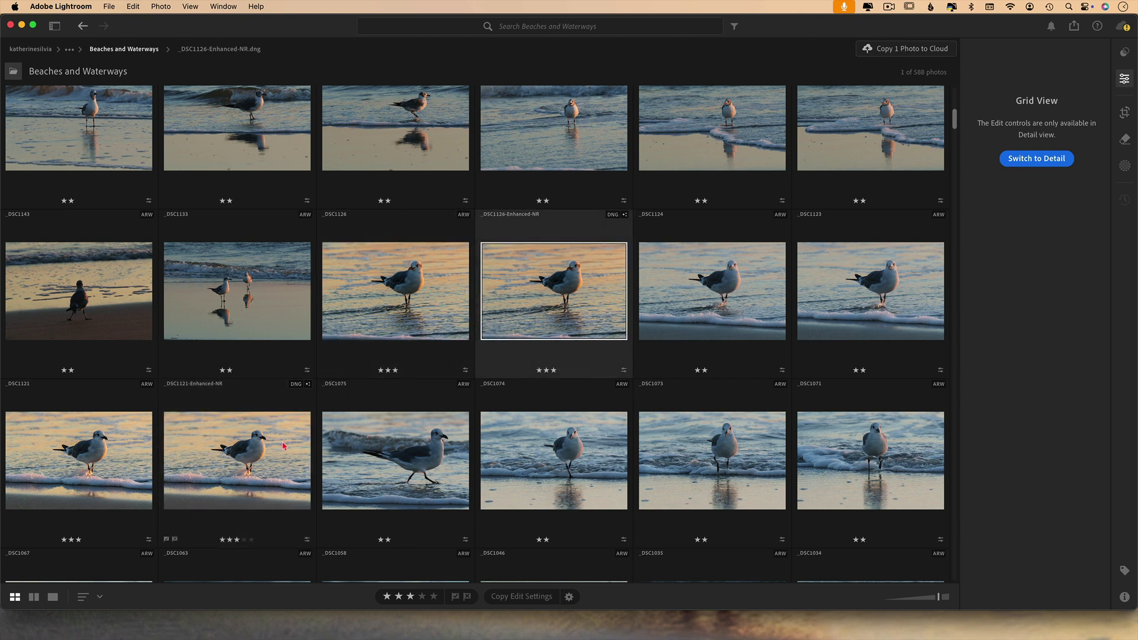
left_click(259, 460, "super")
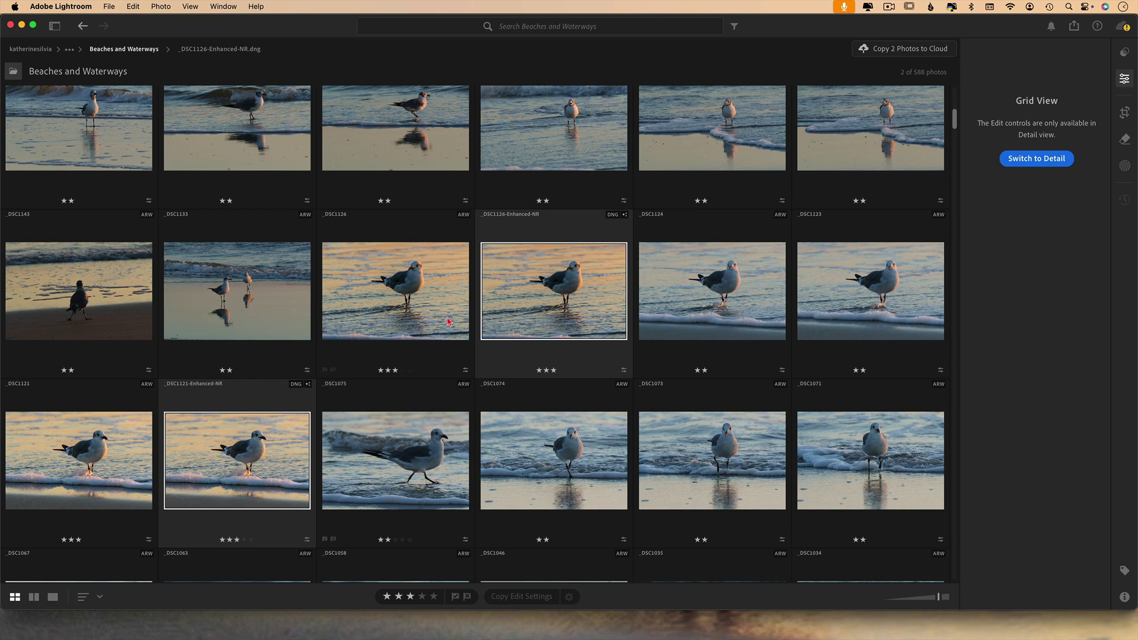
right_click(529, 311)
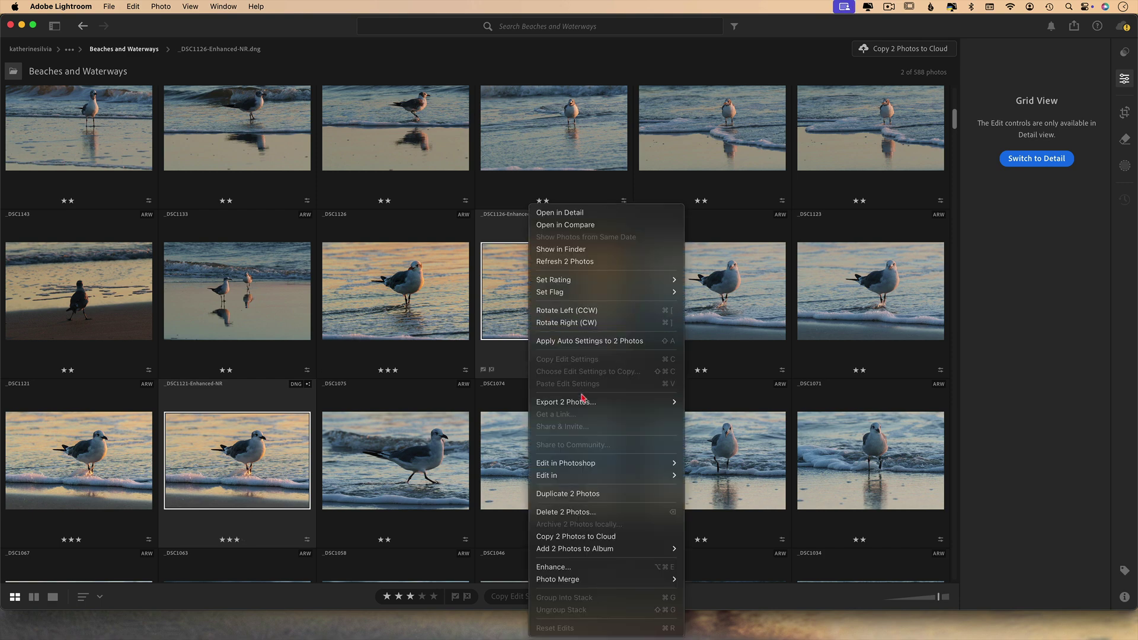
mouse_move(619, 467)
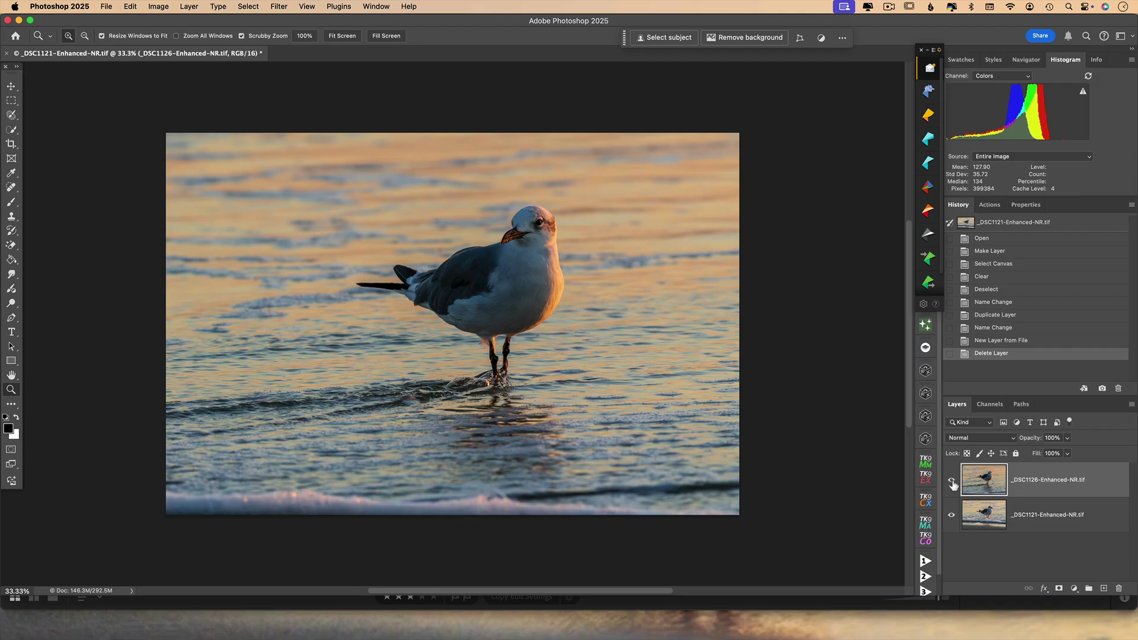
Step: Toggle the top _DSC1126-Enhanced-NR layer's visibility off and on to compare the seagull photos
left_click(951, 481)
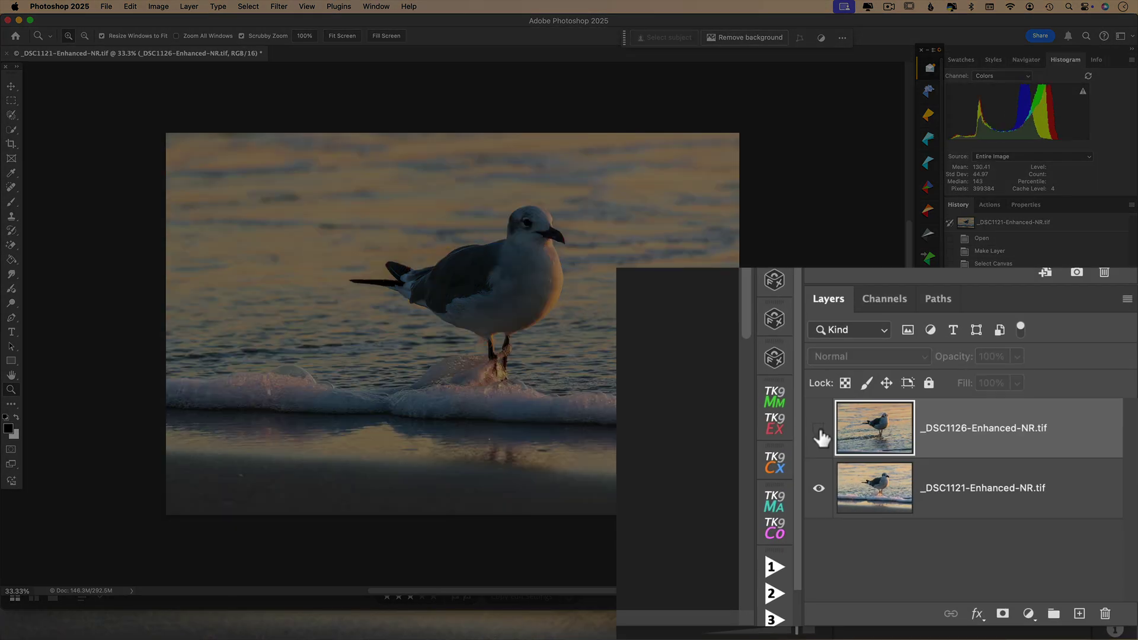
left_click(820, 435)
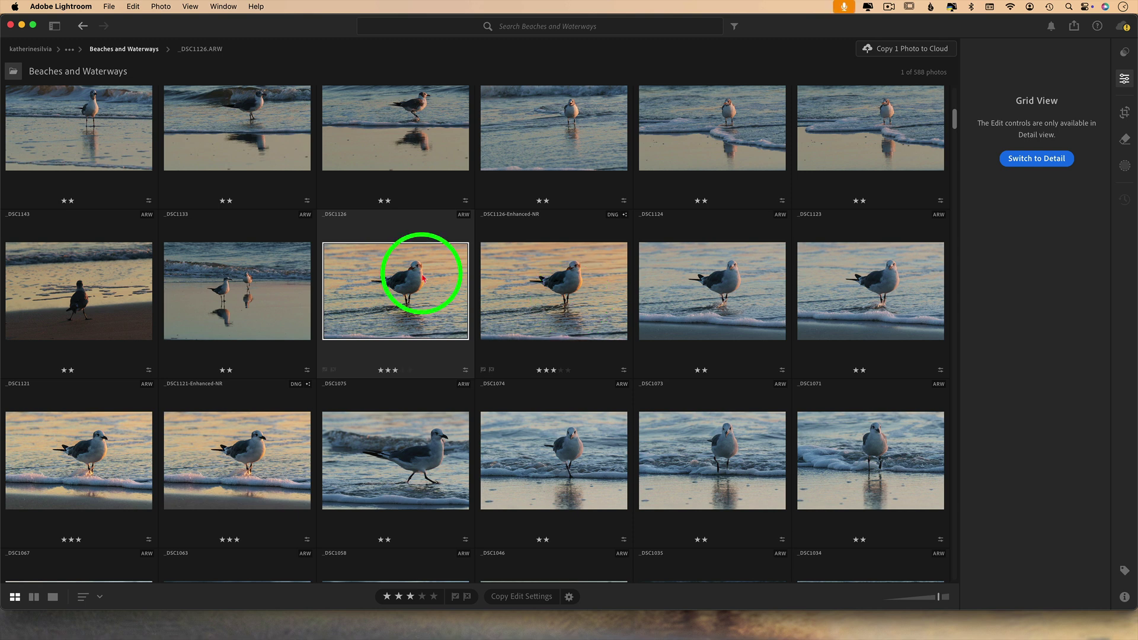
Step: Choose Nik 7 Silver Efex from Nik Collection 7 as external editor and launch it with _DSC1126
right_click(384, 298)
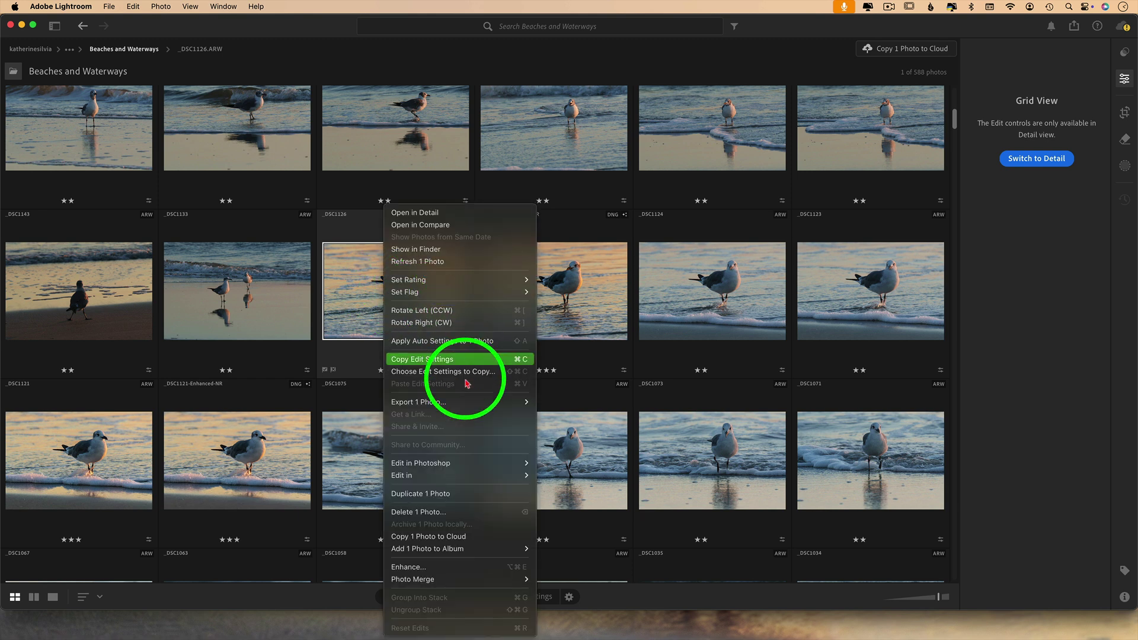
mouse_move(513, 476)
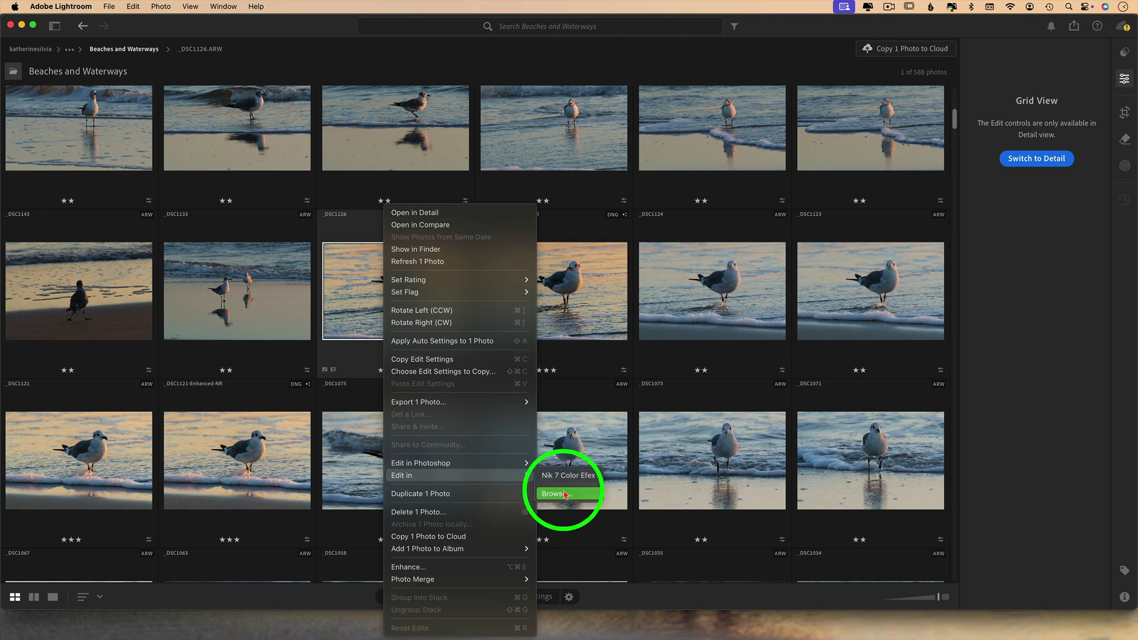
left_click(562, 495)
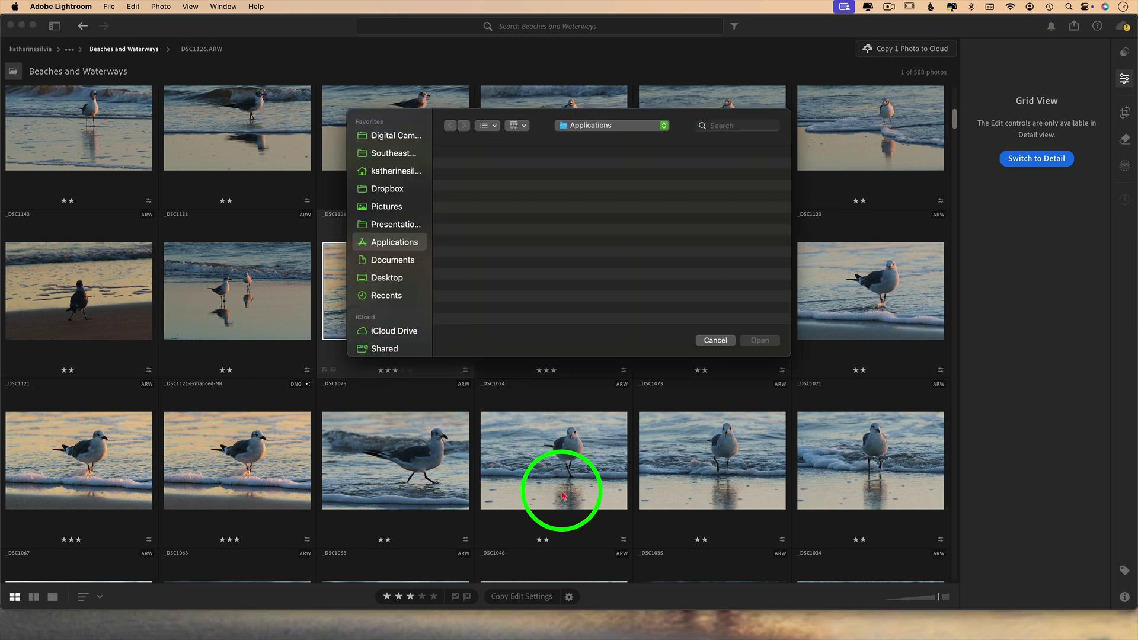
scroll(588, 240, "down", 15)
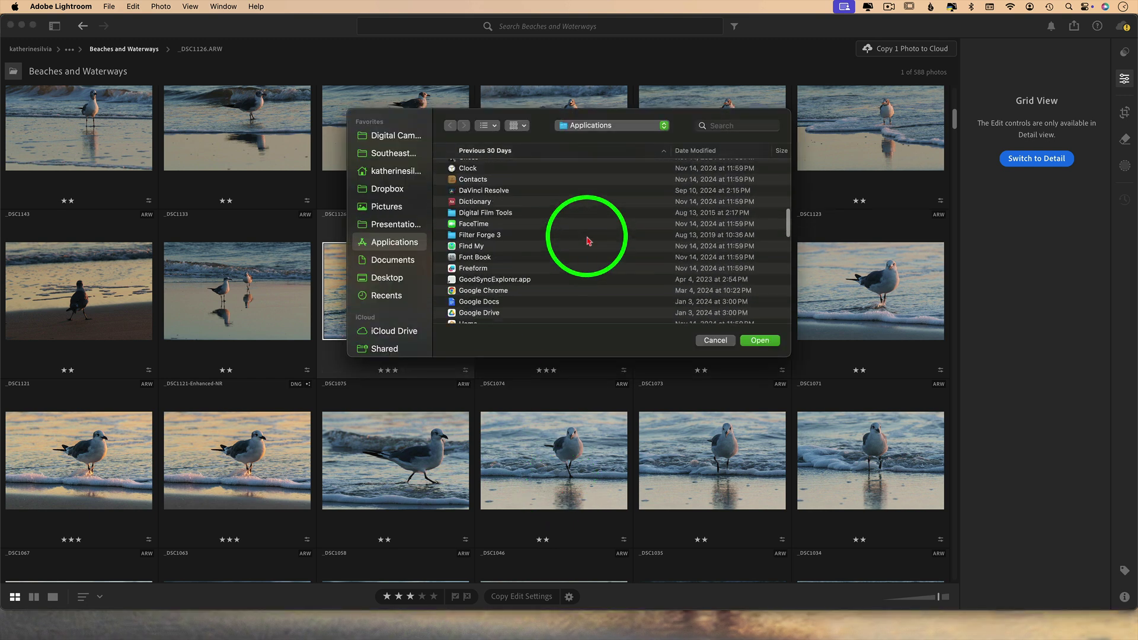
scroll(589, 240, "up", 5)
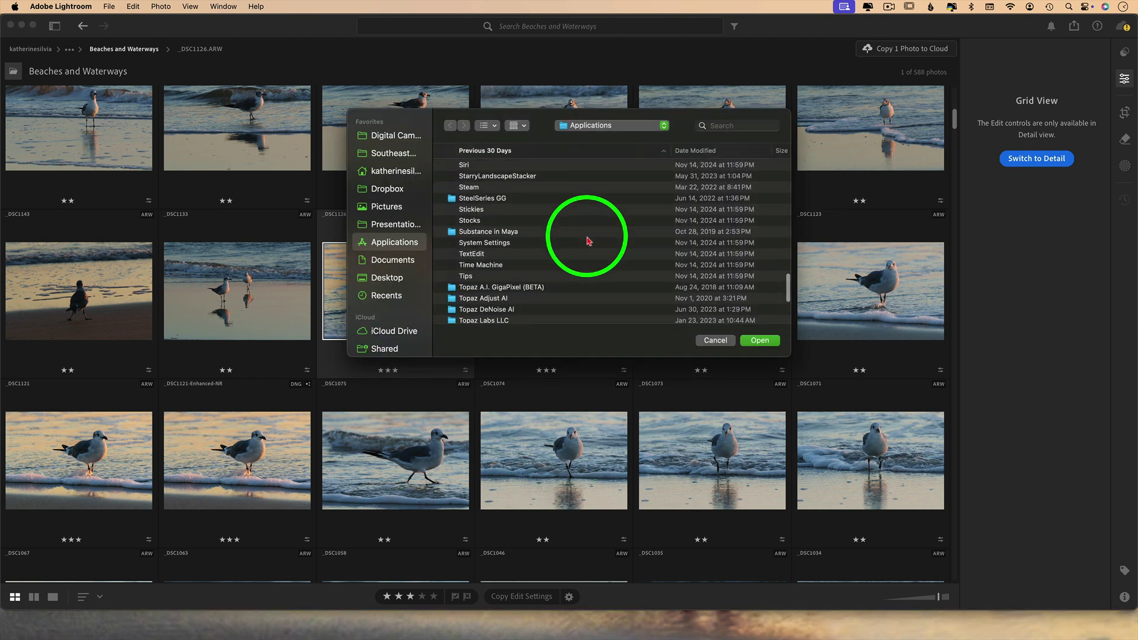
double_click(499, 222)
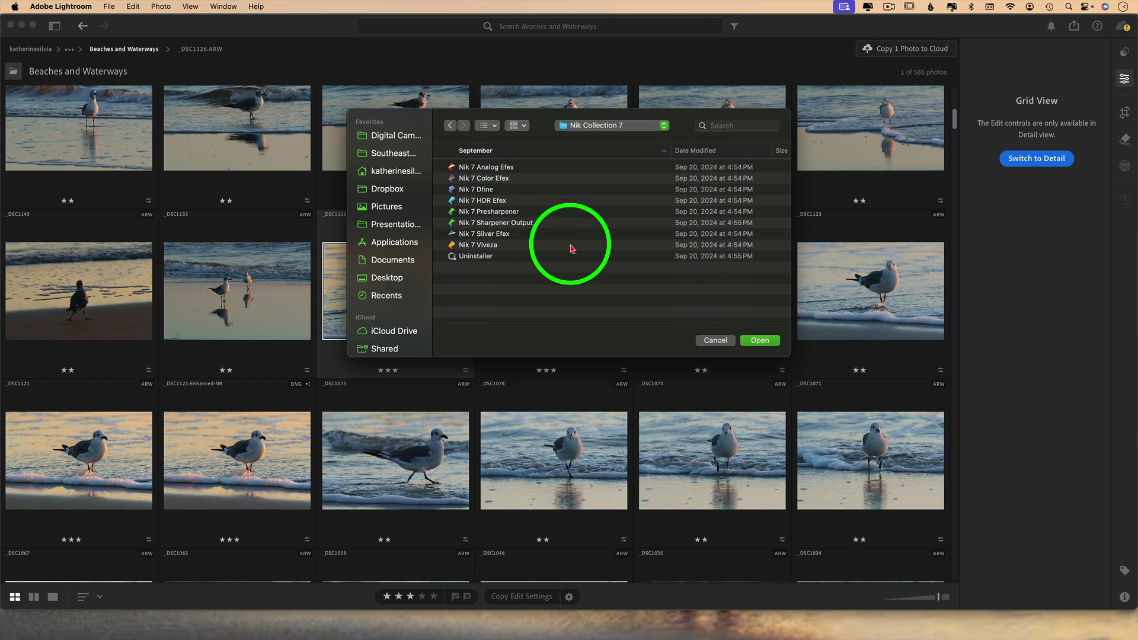
left_click(502, 234)
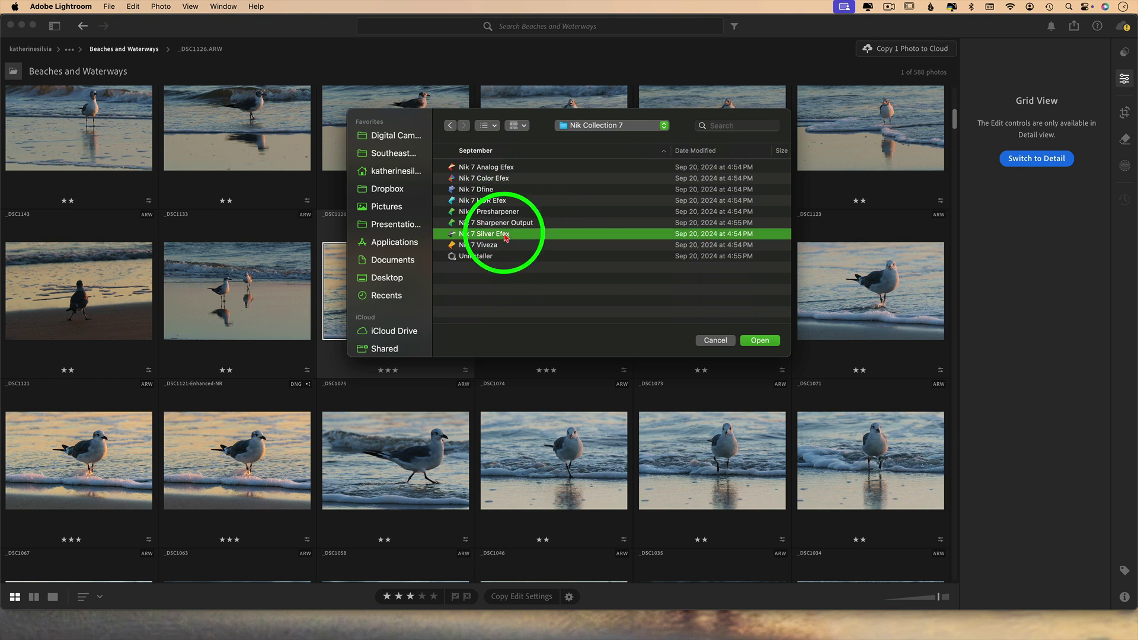
left_click(758, 341)
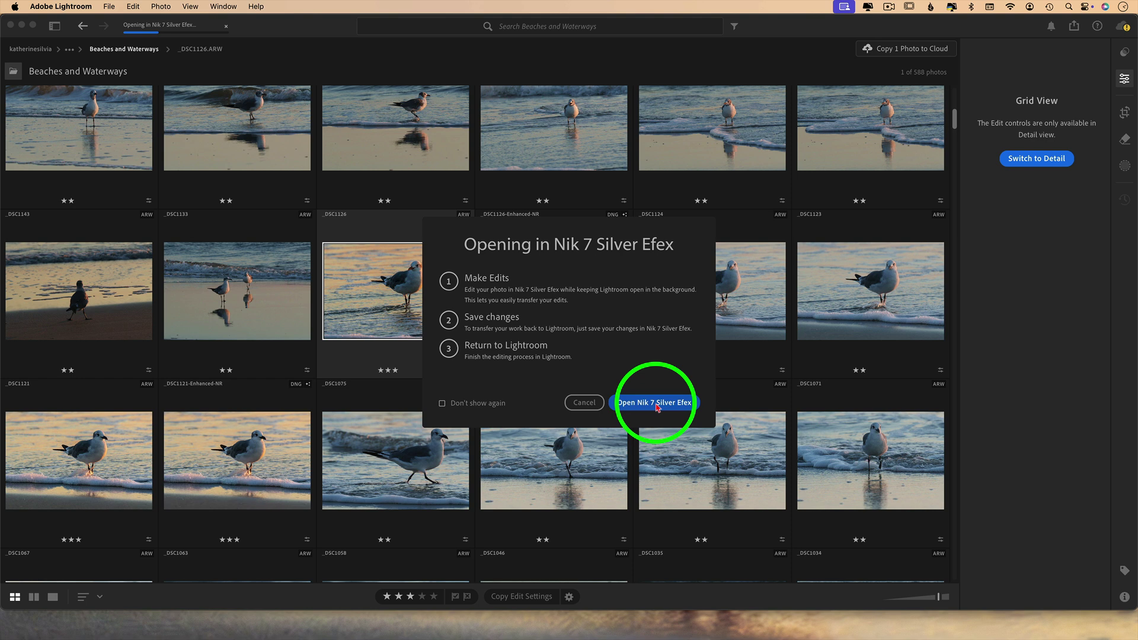
left_click(657, 407)
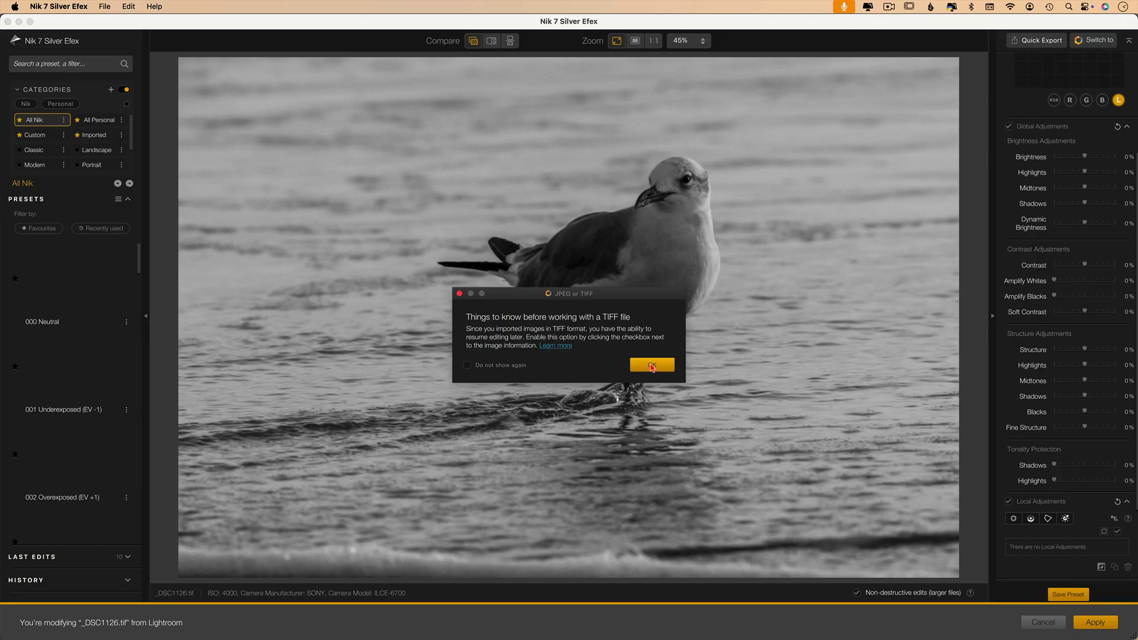
Step: Apply the 002 Overexposed (EV +1) preset to the seagull and send the bright version back to Lightroom
left_click(651, 365)
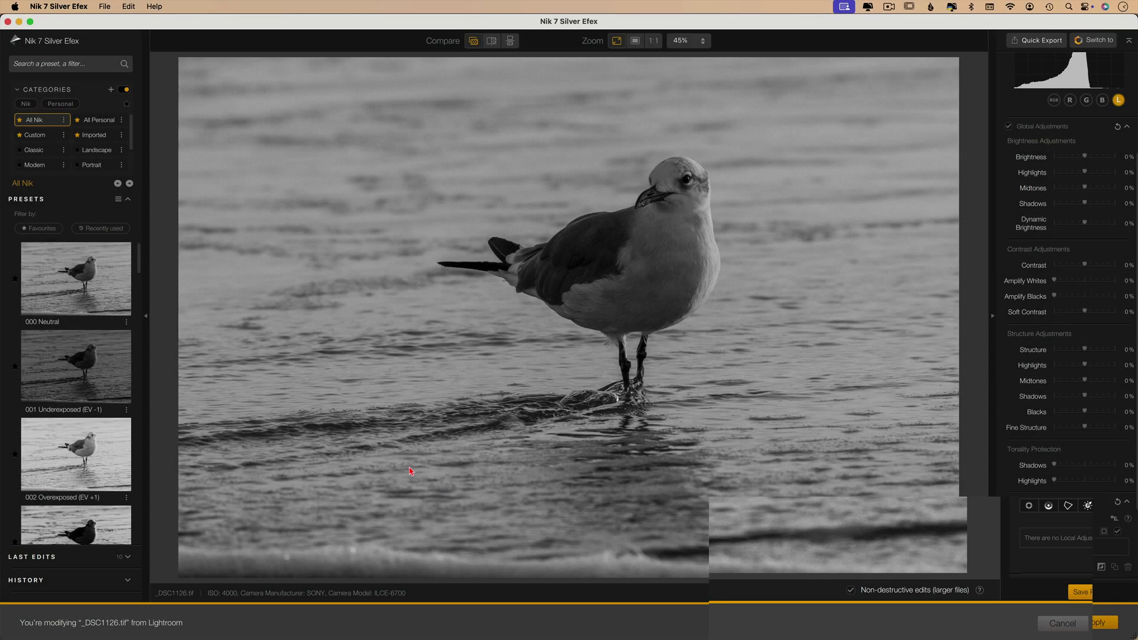
scroll(76, 415, "down", 2)
left_click(90, 408)
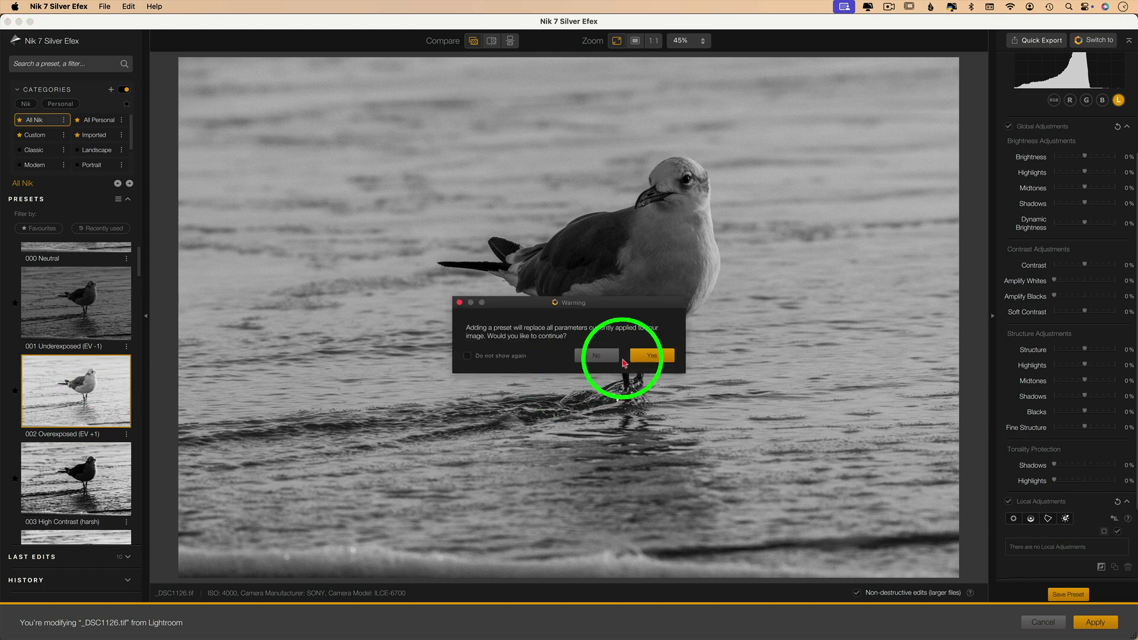
left_click(646, 361)
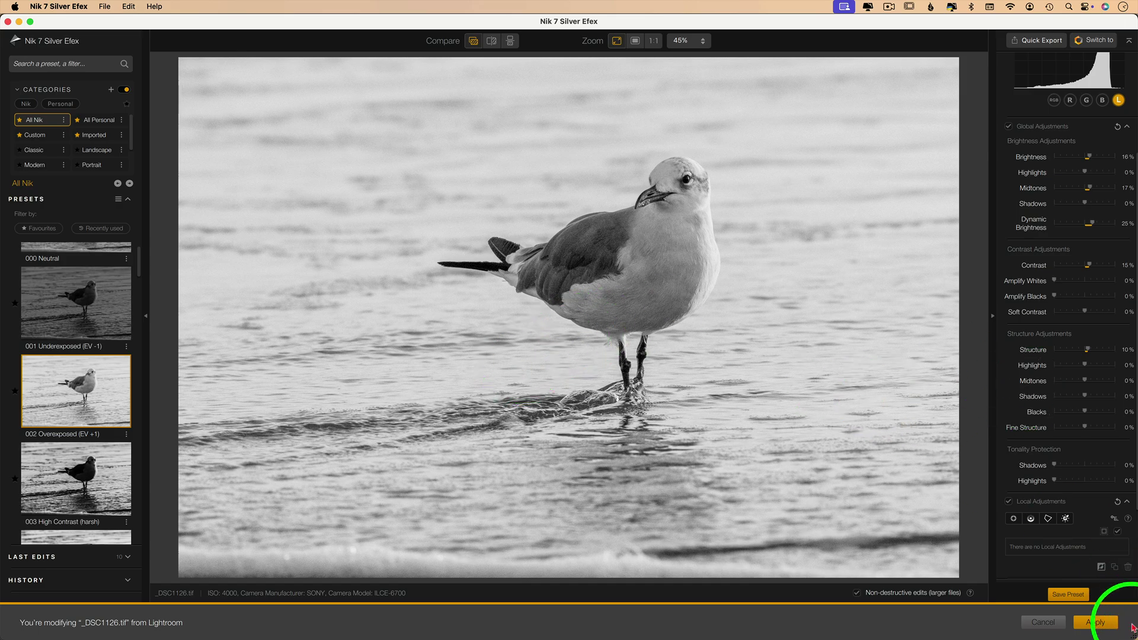
left_click(1096, 622)
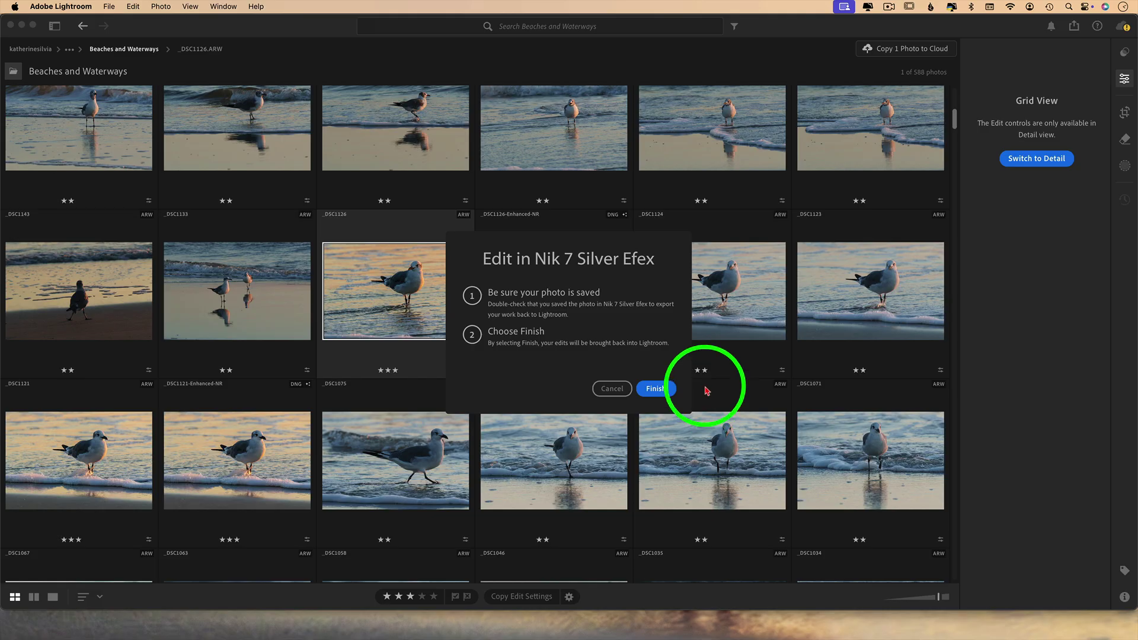
Step: Add the bright _DSC1126 TIF to the grid and reopen it in Nik 7 Silver Efex
left_click(656, 389)
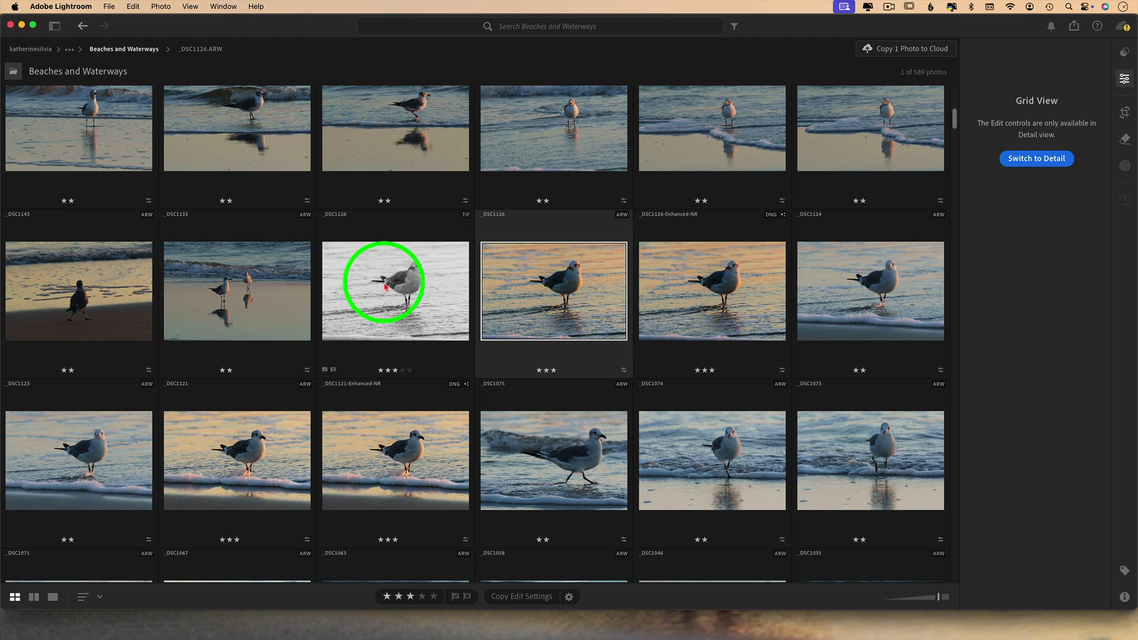
right_click(385, 287)
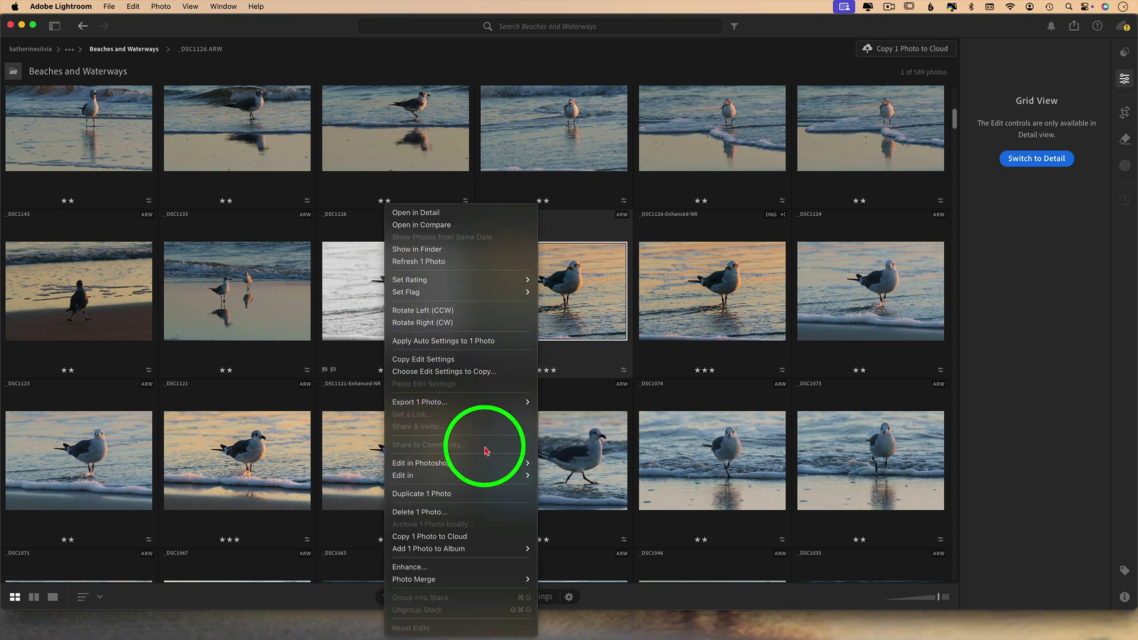
mouse_move(498, 480)
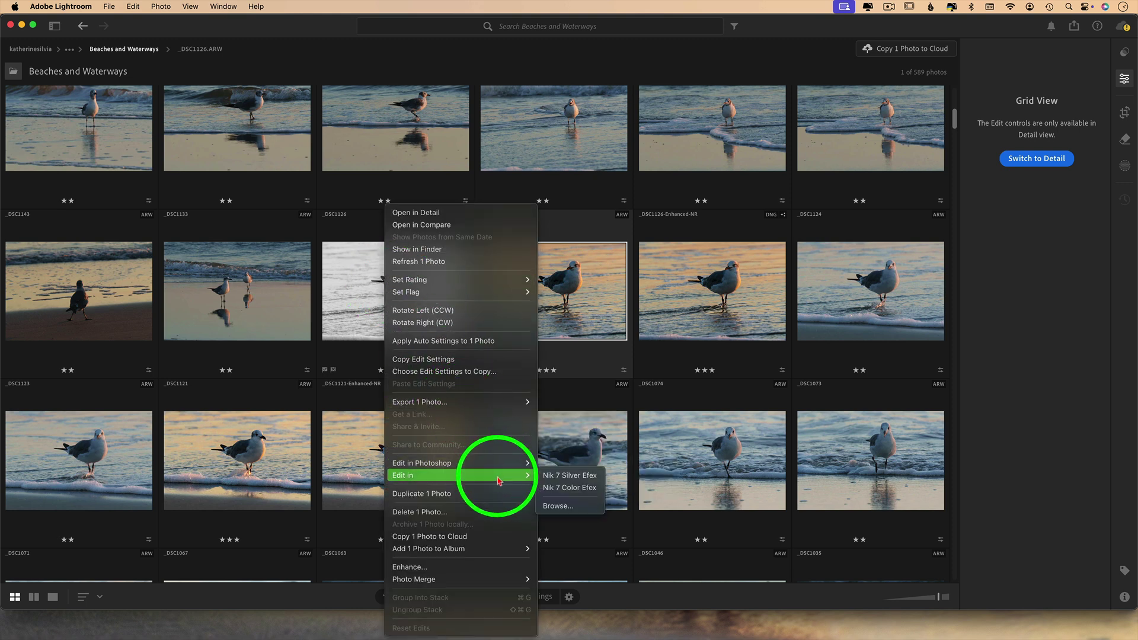
left_click(578, 476)
left_click(650, 403)
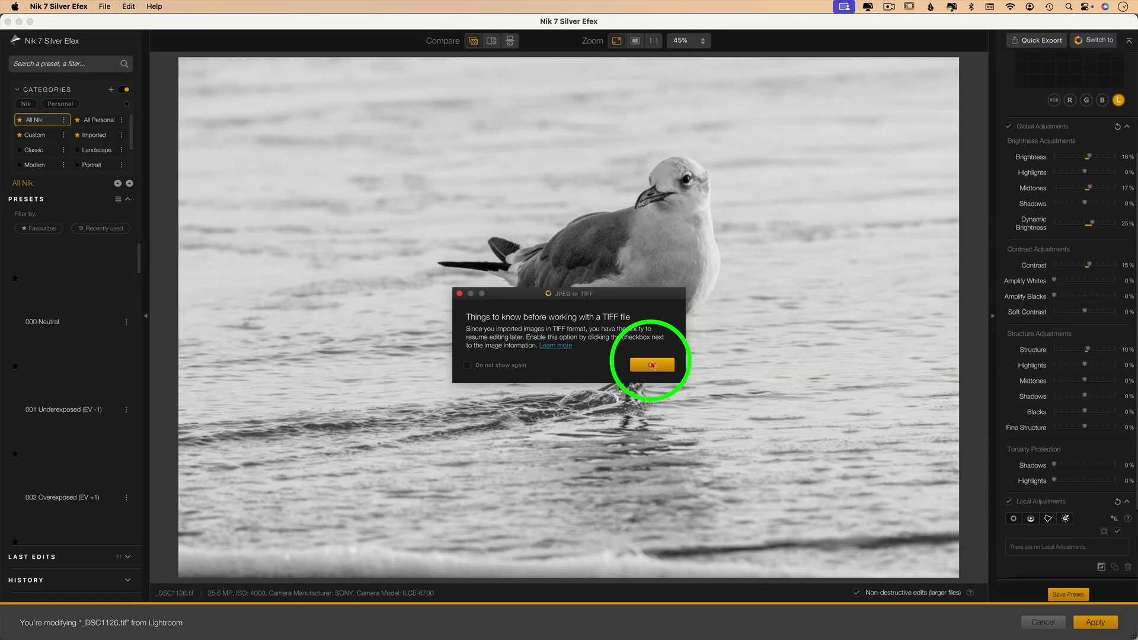
Step: Darken the seagull with the 001 Underexposed (EV -1) preset and send it back to Lightroom
left_click(650, 364)
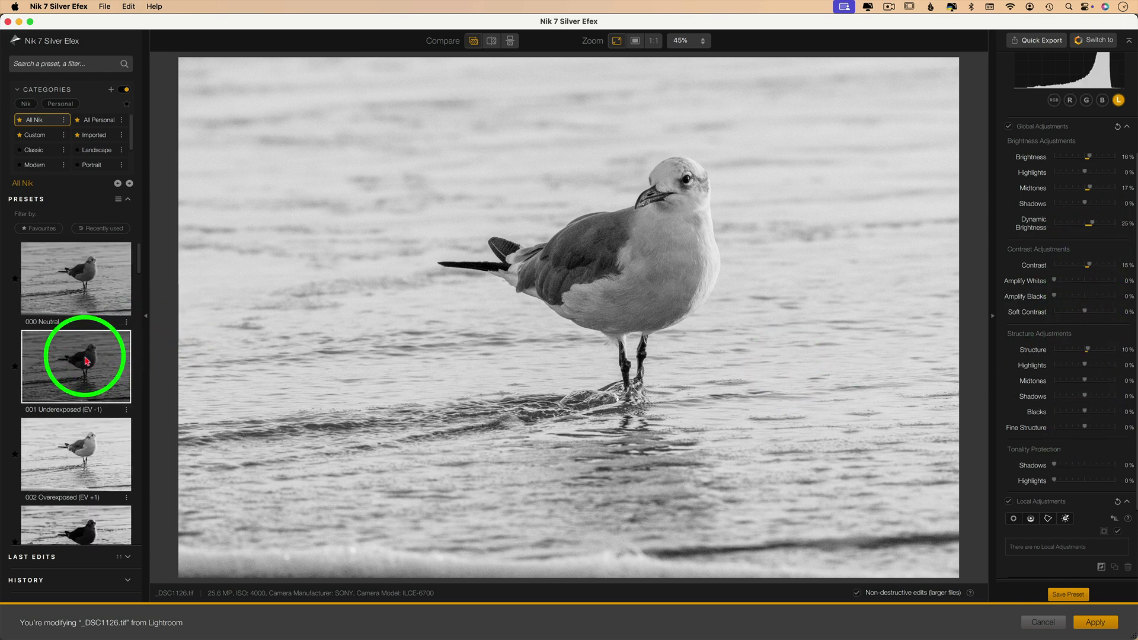
left_click(62, 365)
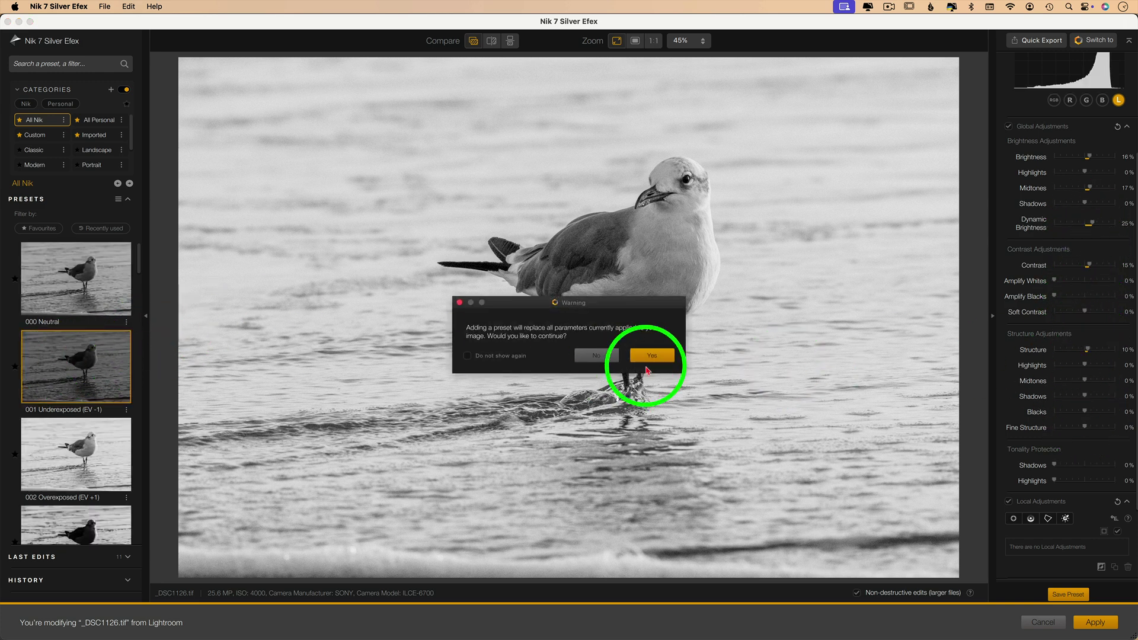
left_click(660, 356)
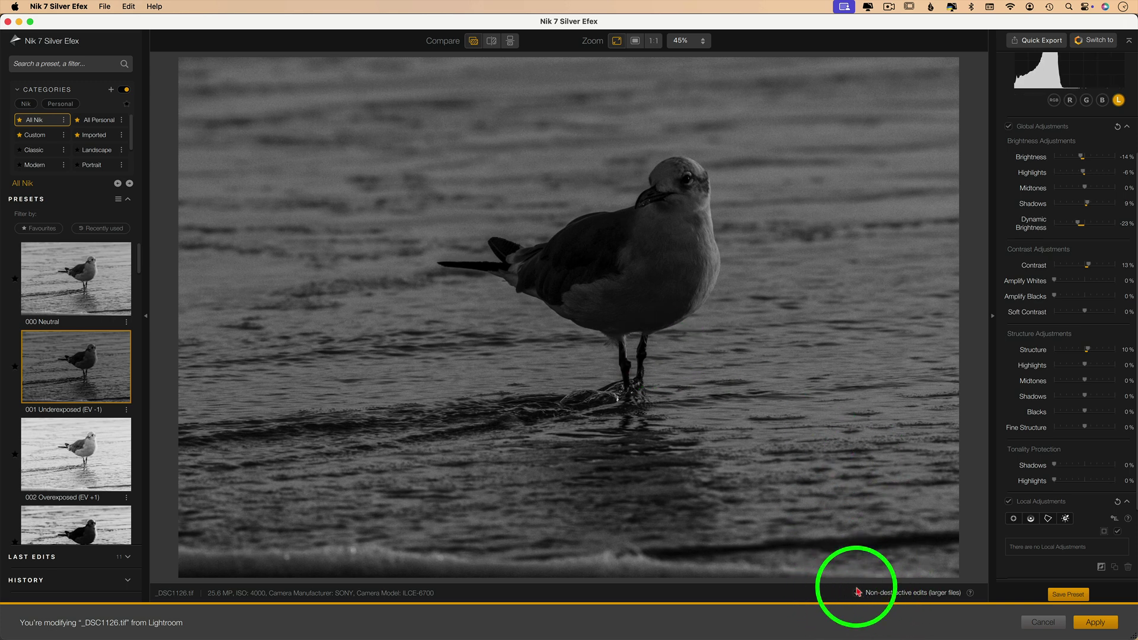
left_click(1095, 622)
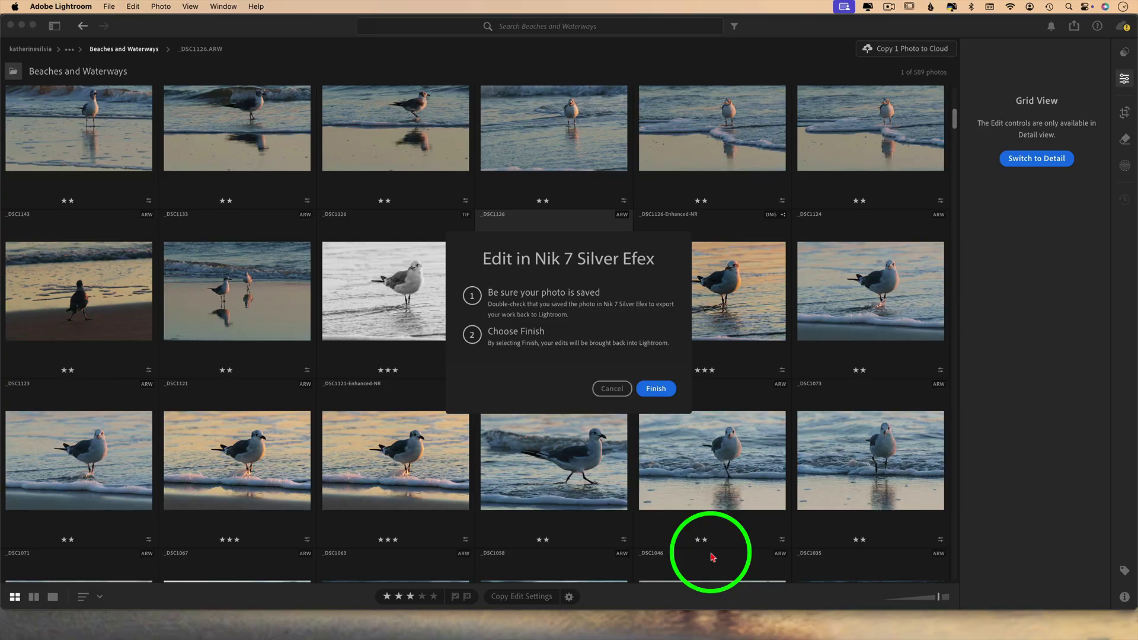
Step: Add the dark _DSC1126-2 TIF to the Beaches and Waterways grid, now 590 photos
left_click(656, 388)
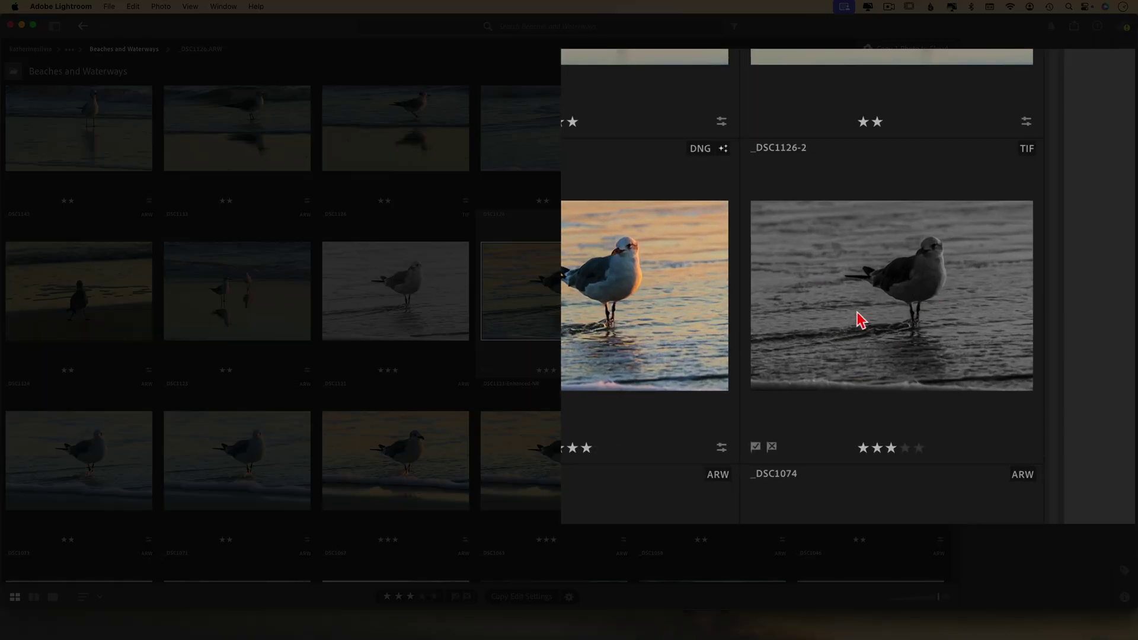
left_click(161, 337)
left_click(474, 359)
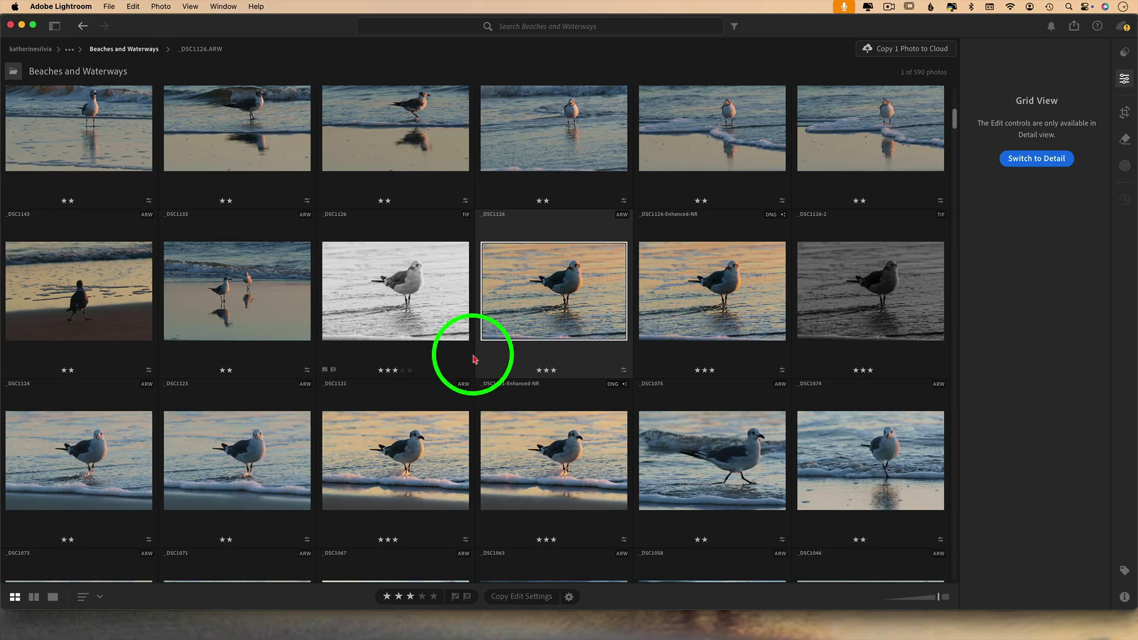